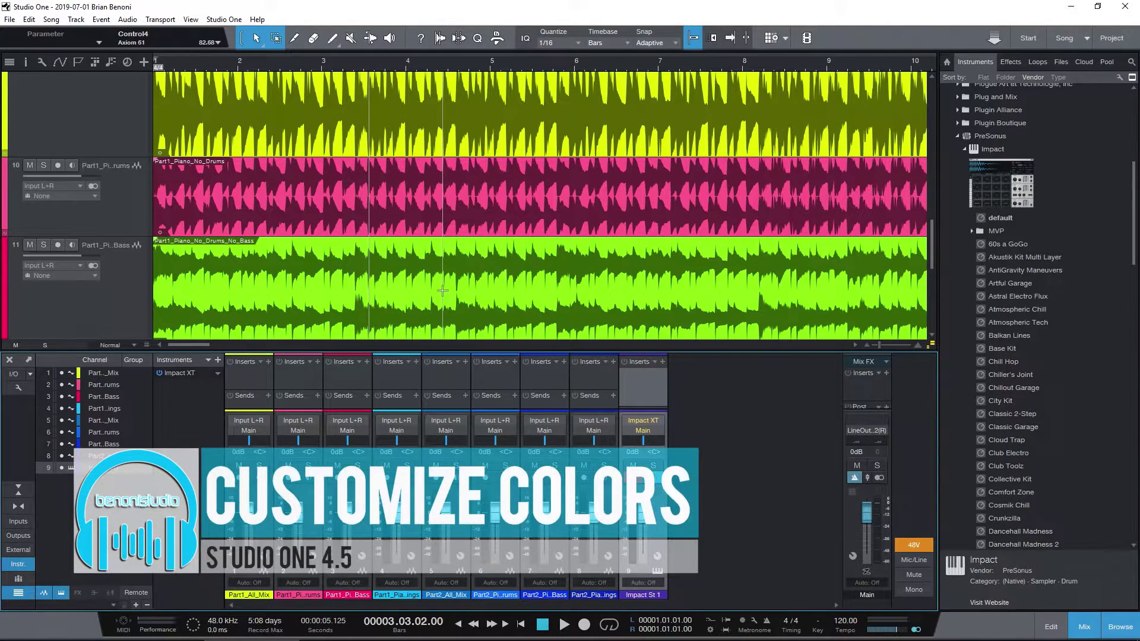
Scroll the arrangement to the top so the bass, percs and piano tracks are visible.
scroll(452, 291, up, 7)
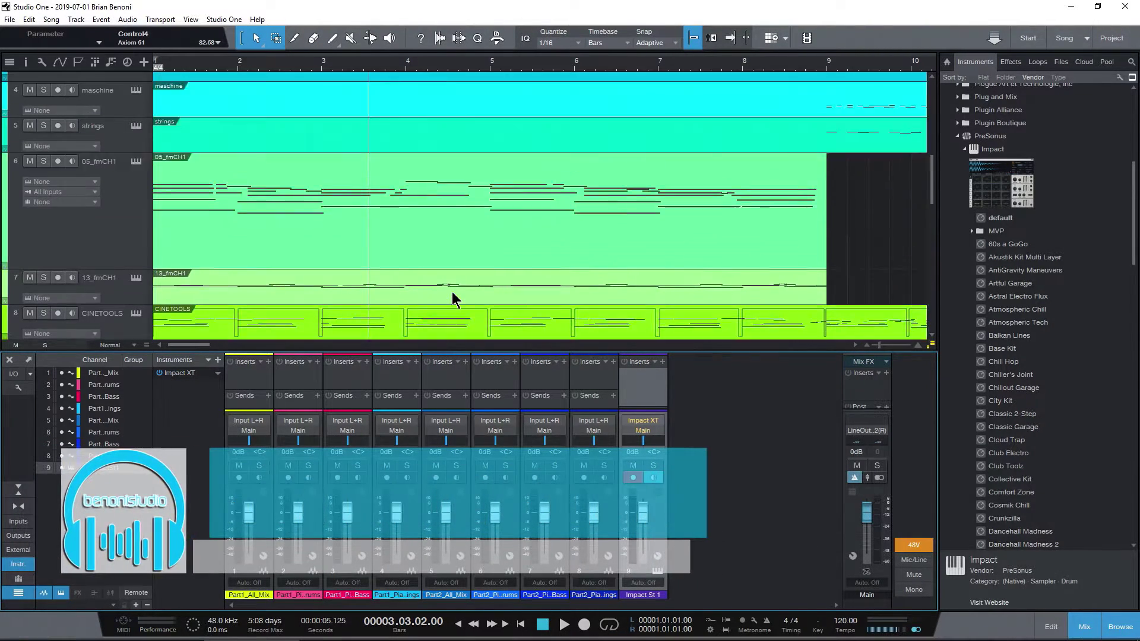
scroll(452, 291, up, 6)
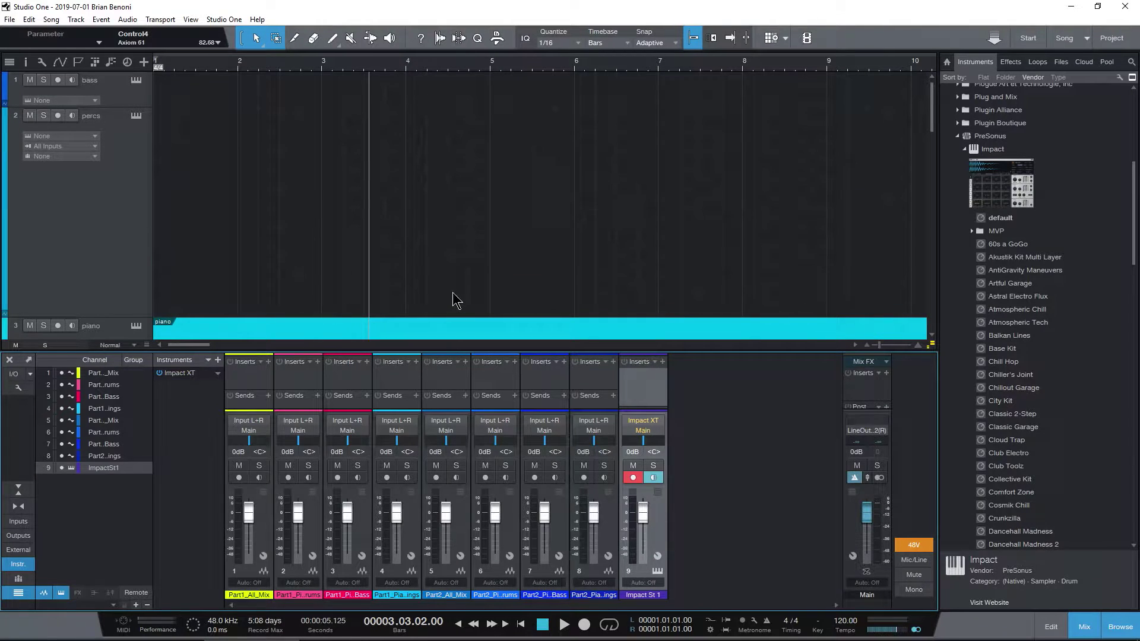
In the Appearance options, shift the background hue to 229 and brighten it.
click(224, 19)
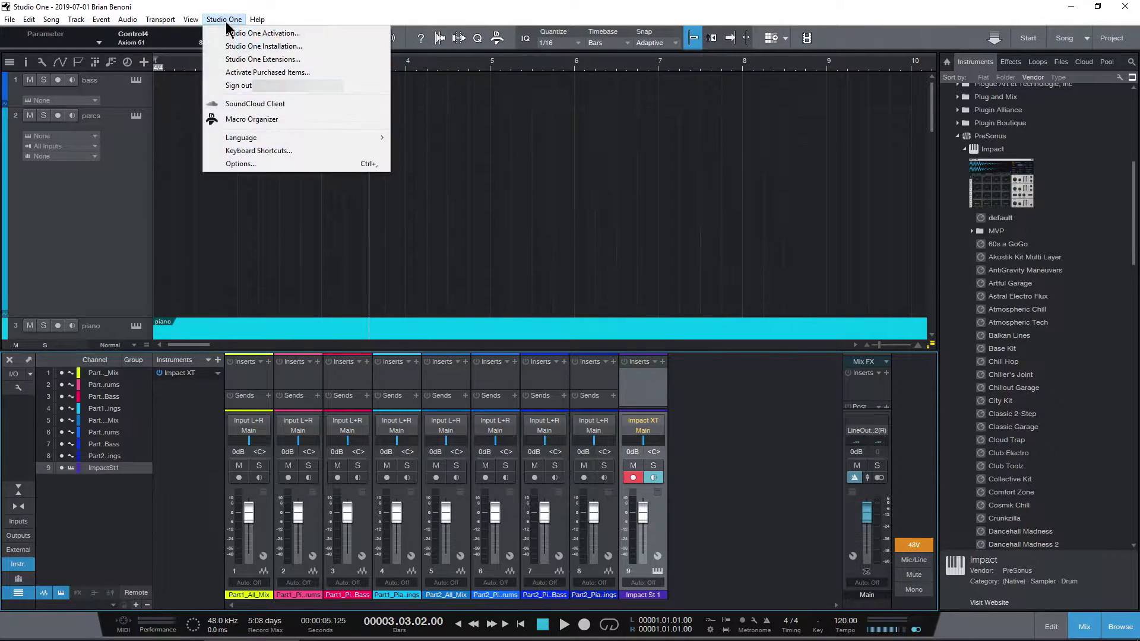
click(243, 163)
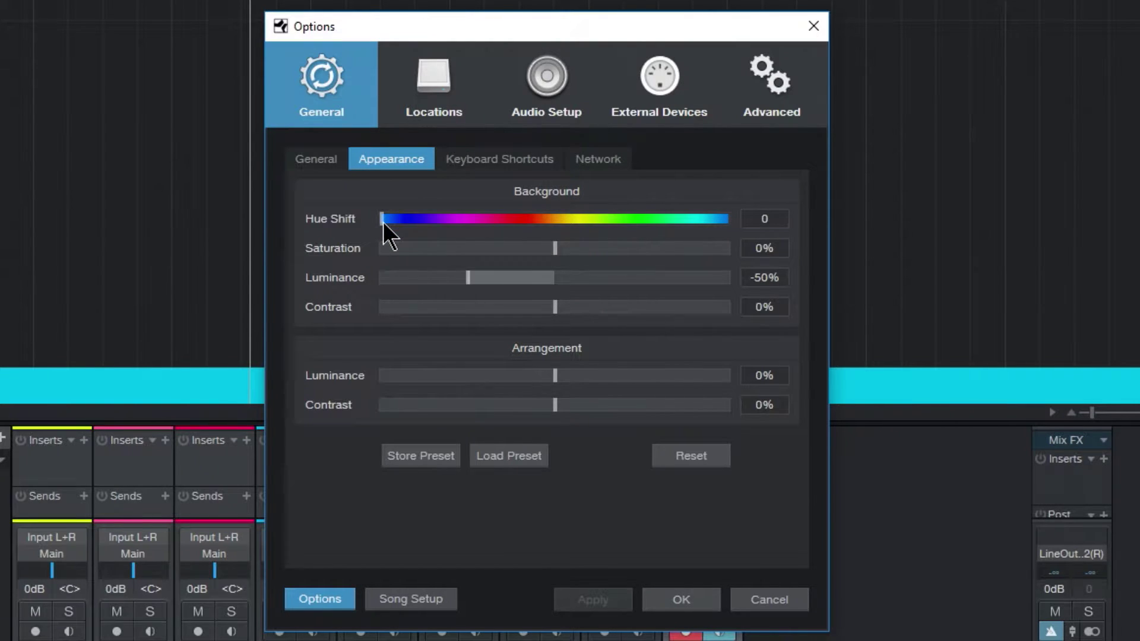
drag(383, 222, 416, 225)
drag(520, 227, 570, 243)
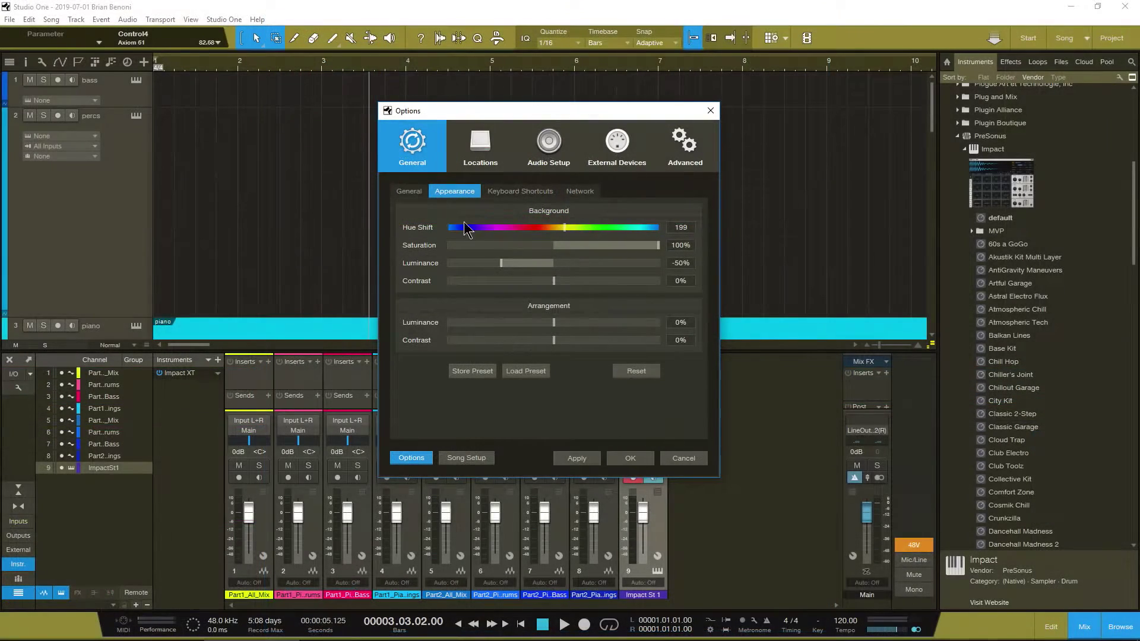
mouse_move(565, 227)
mouse_down()
mouse_move(653, 228)
mouse_move(465, 234)
mouse_move(597, 234)
mouse_move(583, 234)
mouse_up()
drag(502, 263, 668, 268)
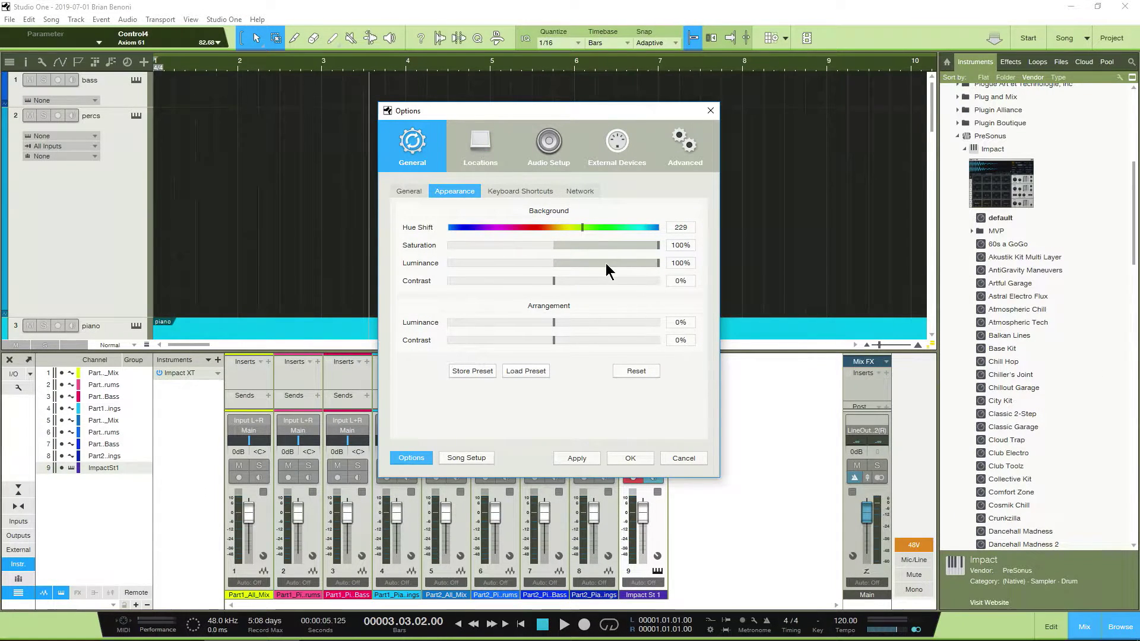
Set the background luminance to -100% and the background contrast to 100%.
drag(605, 262, 425, 270)
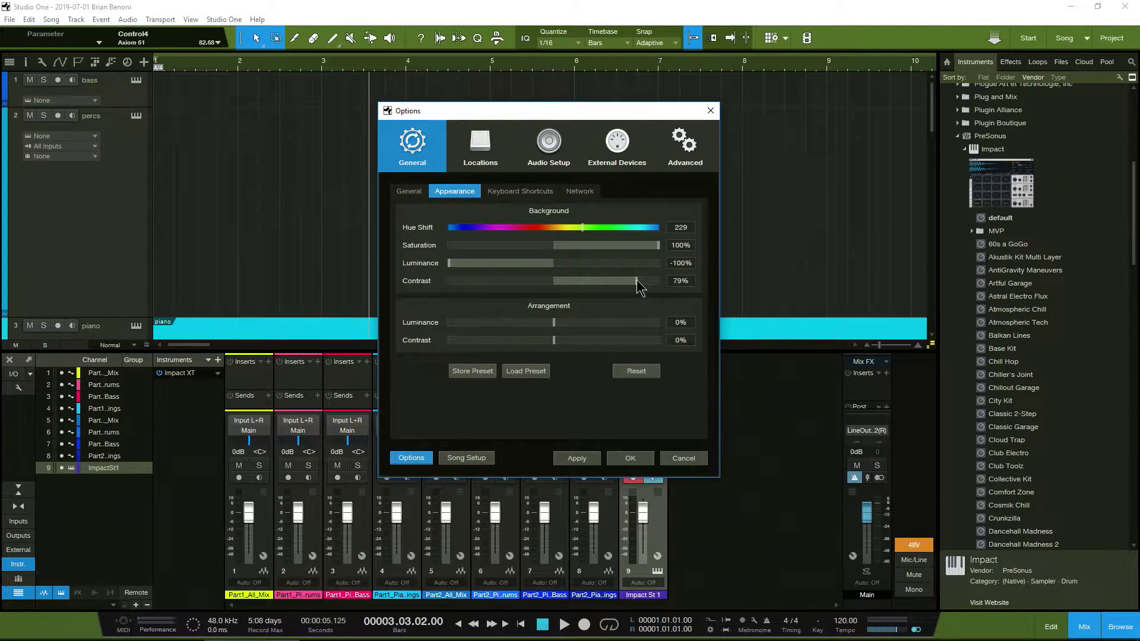
drag(636, 279, 430, 297)
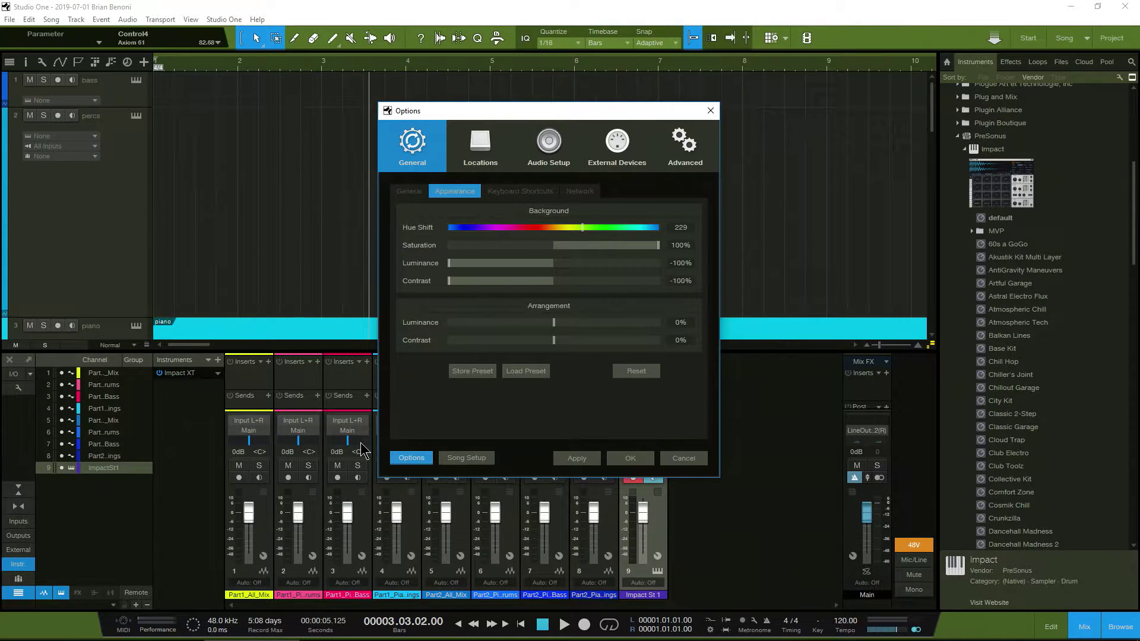
drag(451, 284, 685, 289)
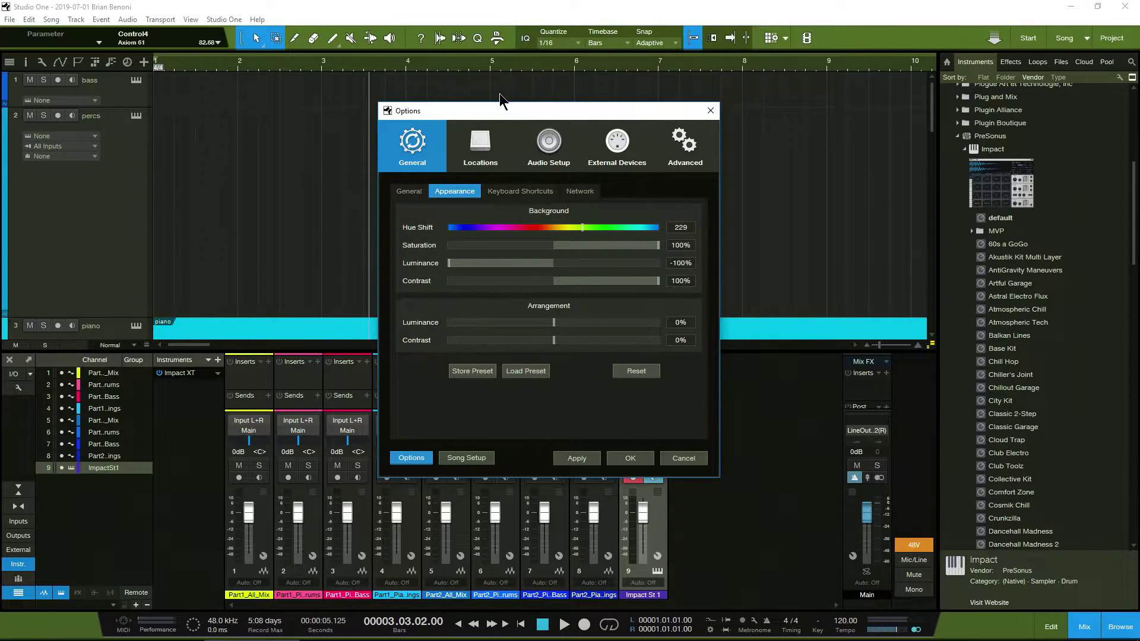
Move the Options window aside and raise the background luminance to -6%.
drag(488, 110, 566, 162)
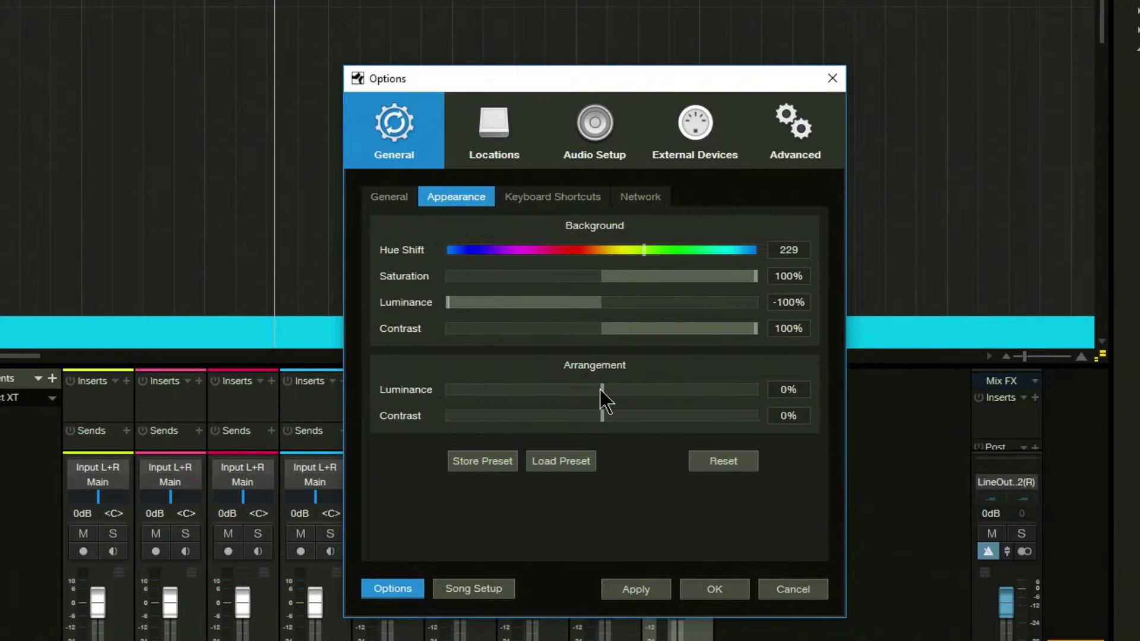
drag(603, 390, 773, 403)
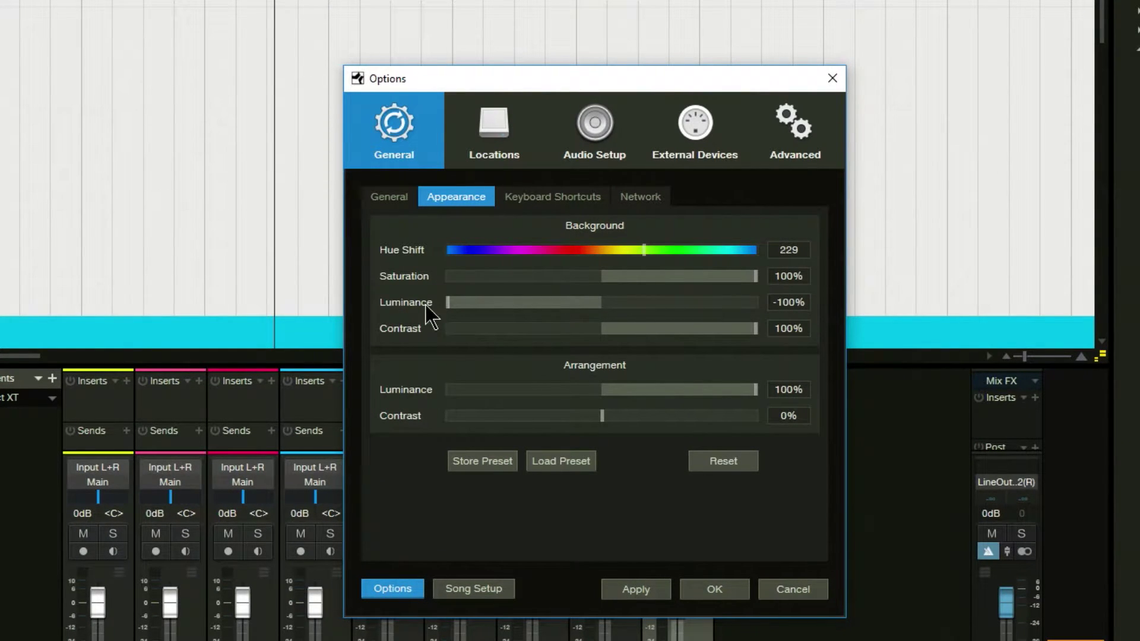
drag(449, 302, 731, 305)
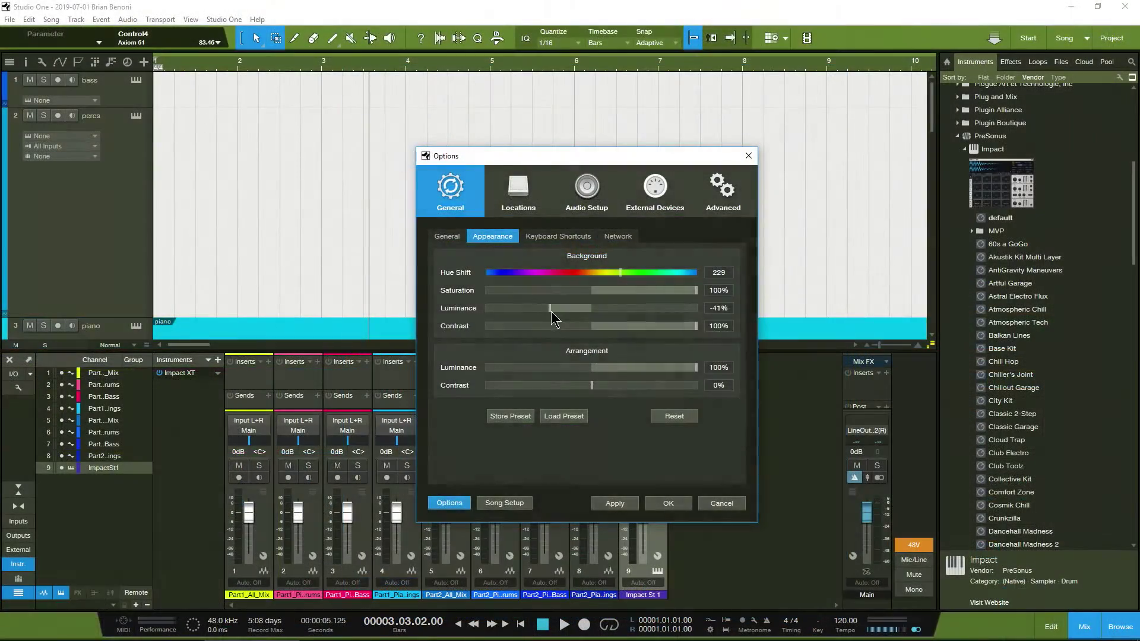
drag(551, 311, 586, 308)
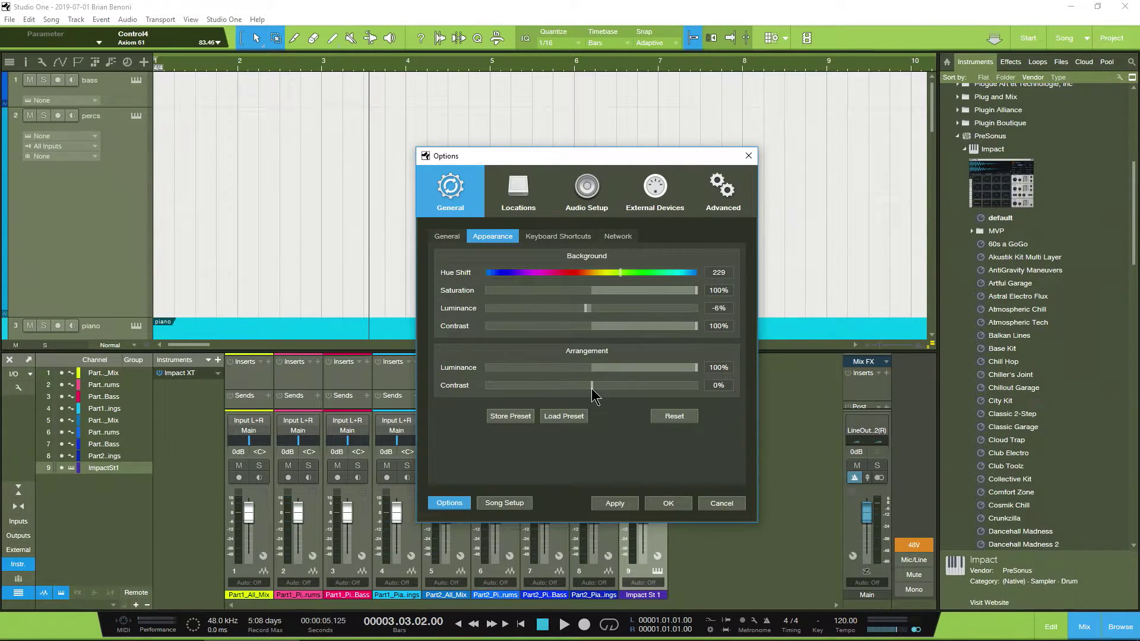
Set the arrangement luminance to -100% and the arrangement contrast to 100%.
drag(670, 359, 418, 379)
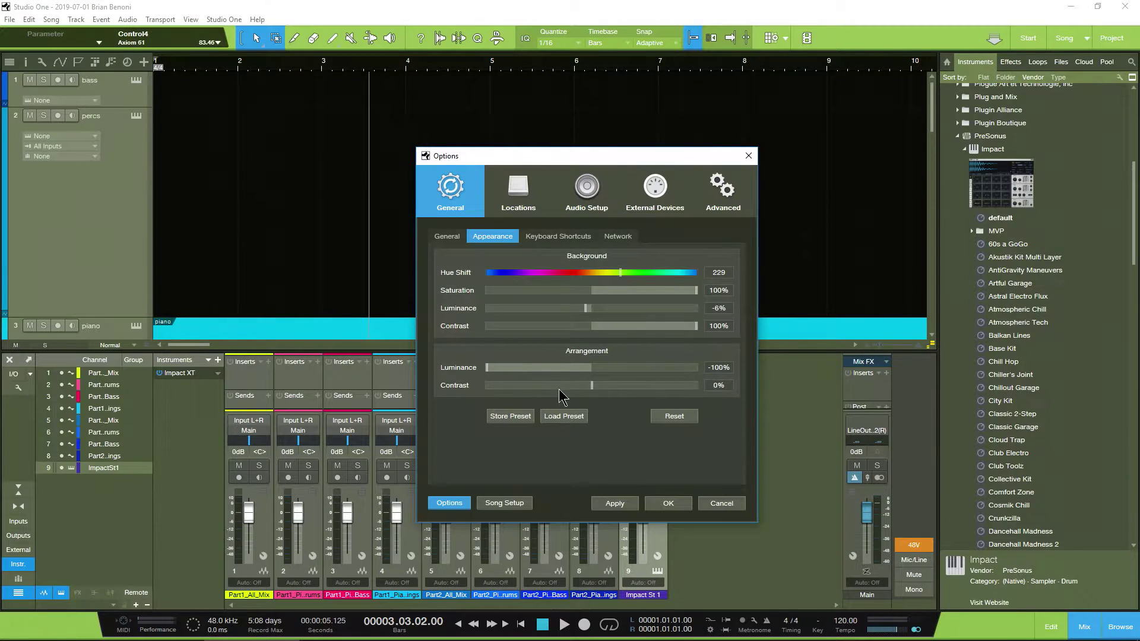
drag(596, 388, 473, 390)
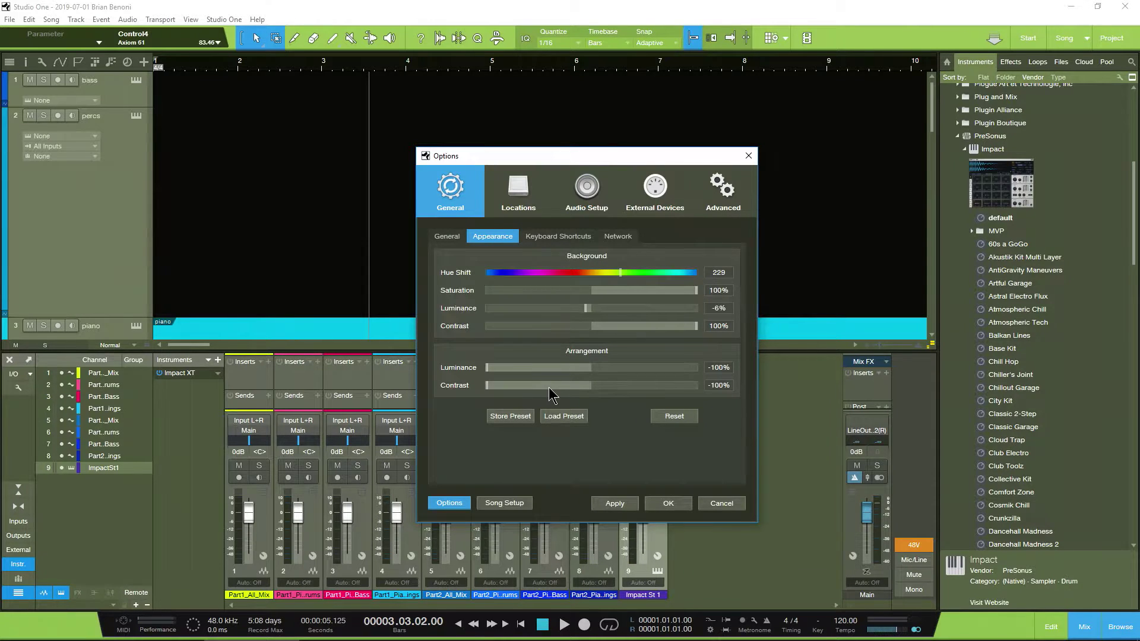
drag(549, 387, 780, 395)
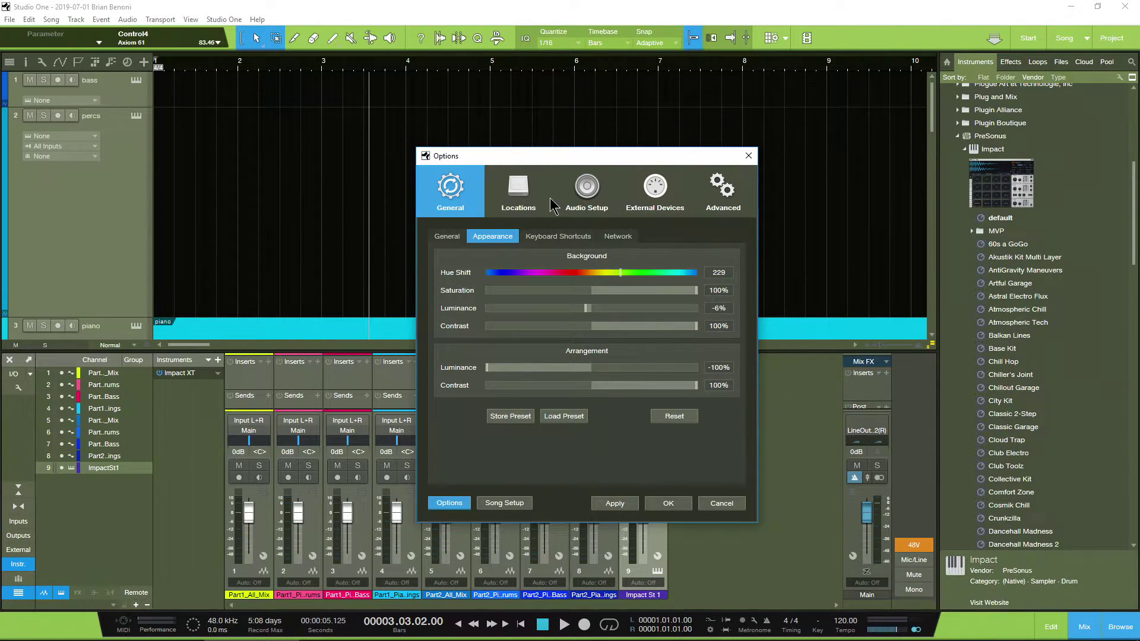
Try a magenta background with Hue Shift 94 and Luminance 62%, then cancel saving it as a preset.
drag(615, 271, 542, 280)
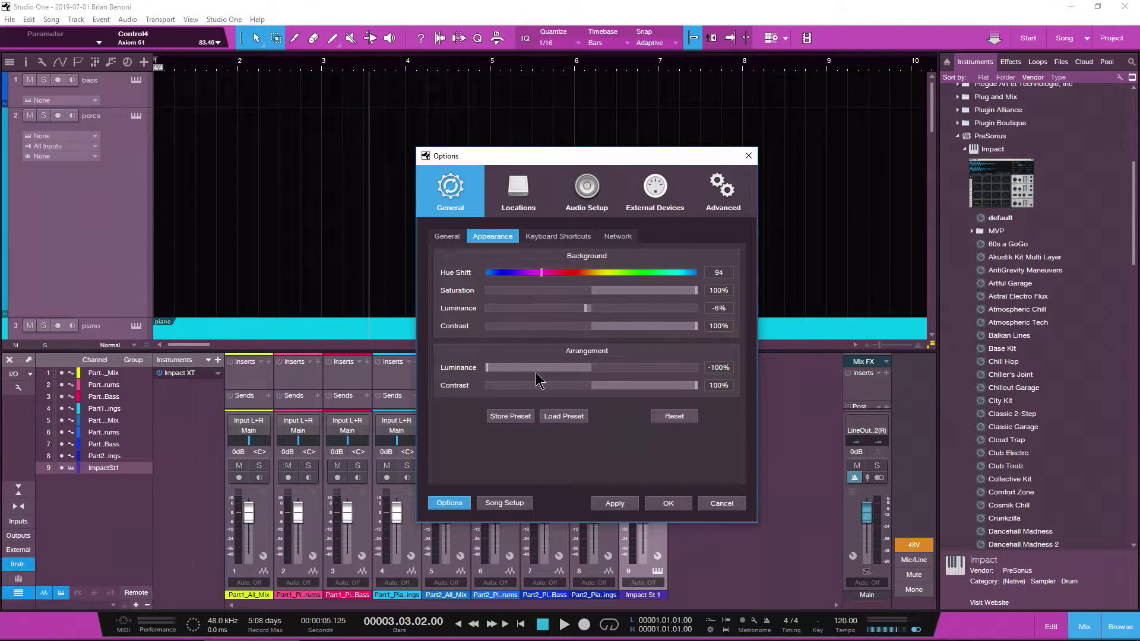
drag(587, 309, 659, 323)
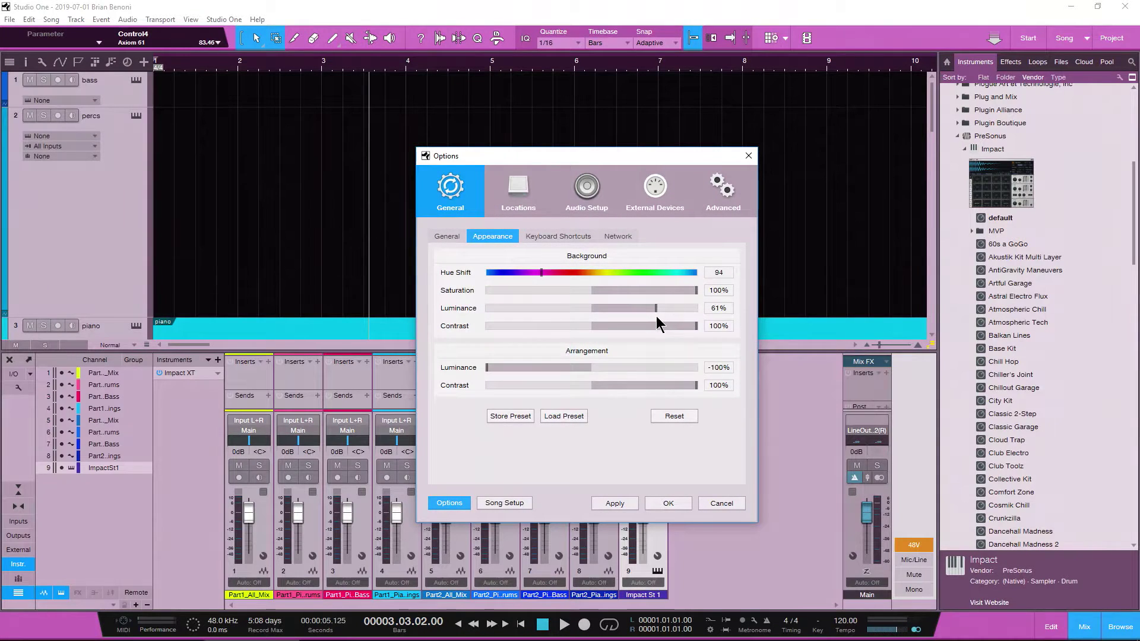
click(510, 415)
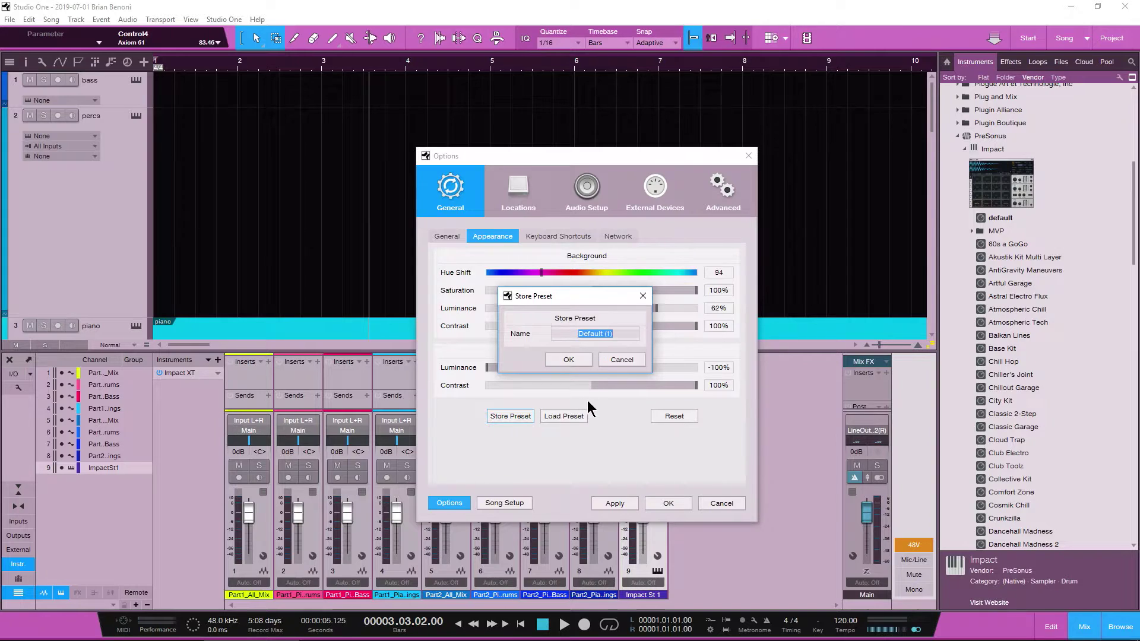
click(631, 362)
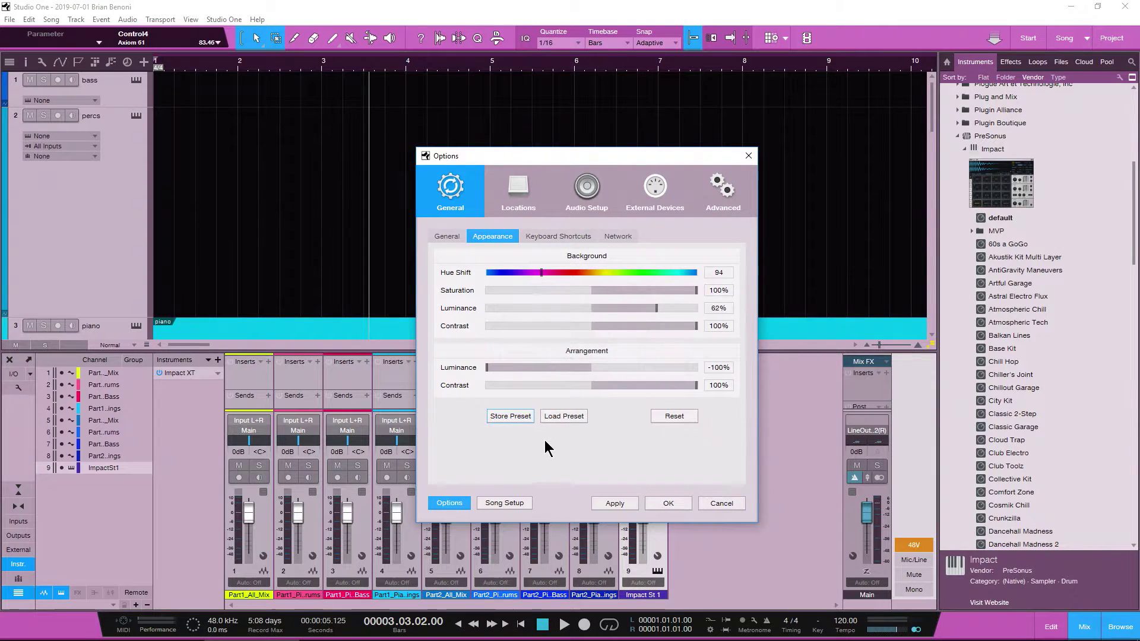
Load the Default appearance preset to reset all colour values.
click(579, 418)
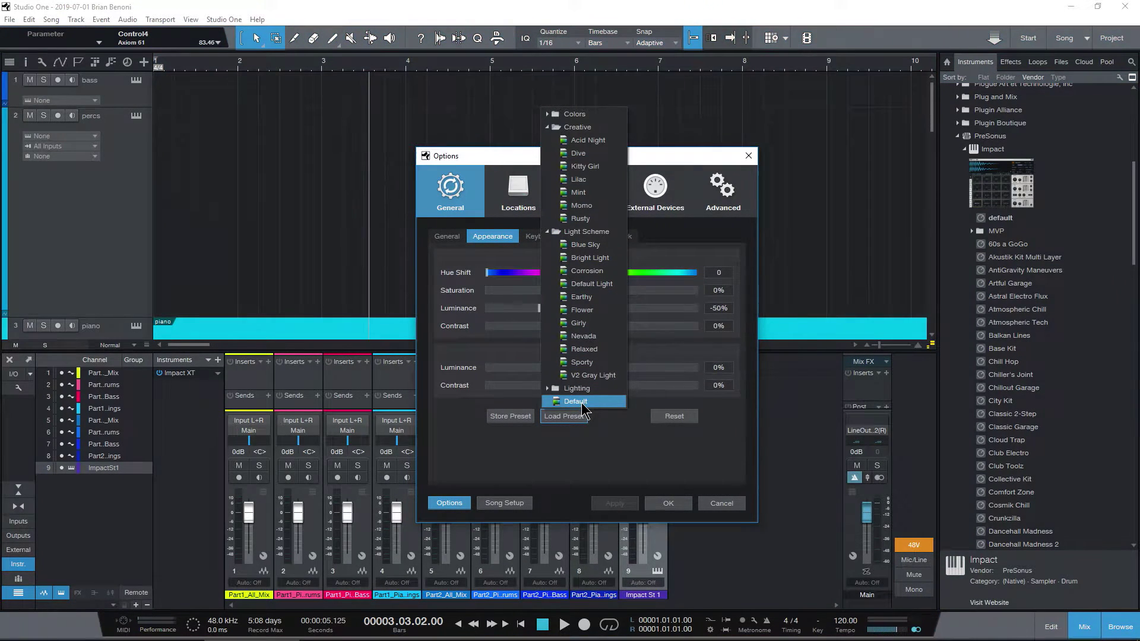
click(582, 403)
click(674, 416)
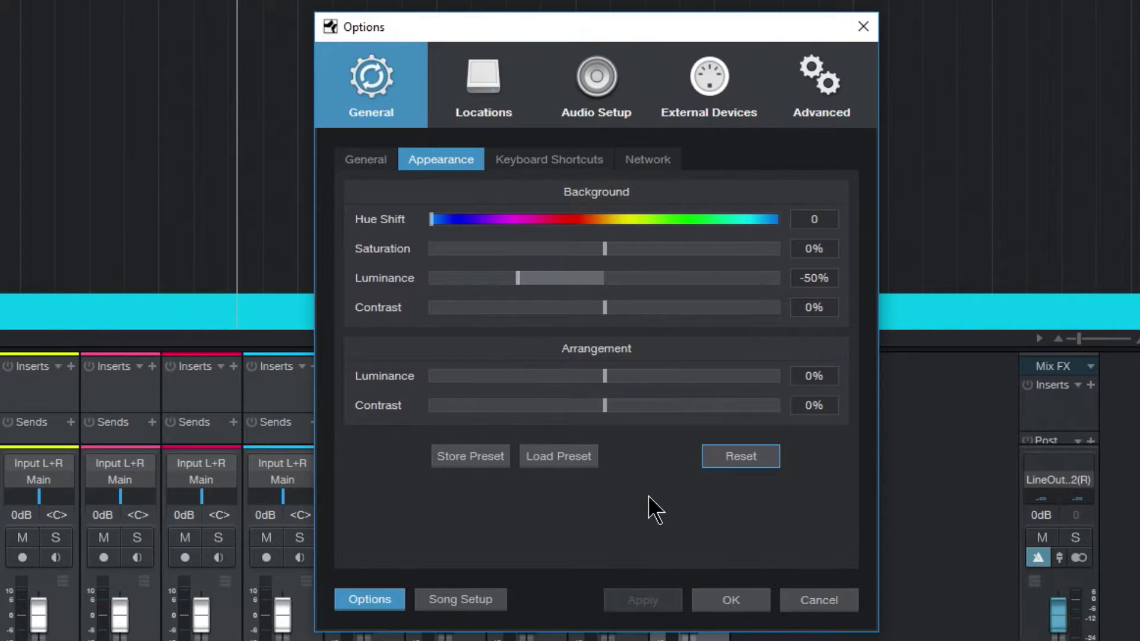
In Advanced > Editing, leave Colorize track controls unchecked and apply.
click(803, 98)
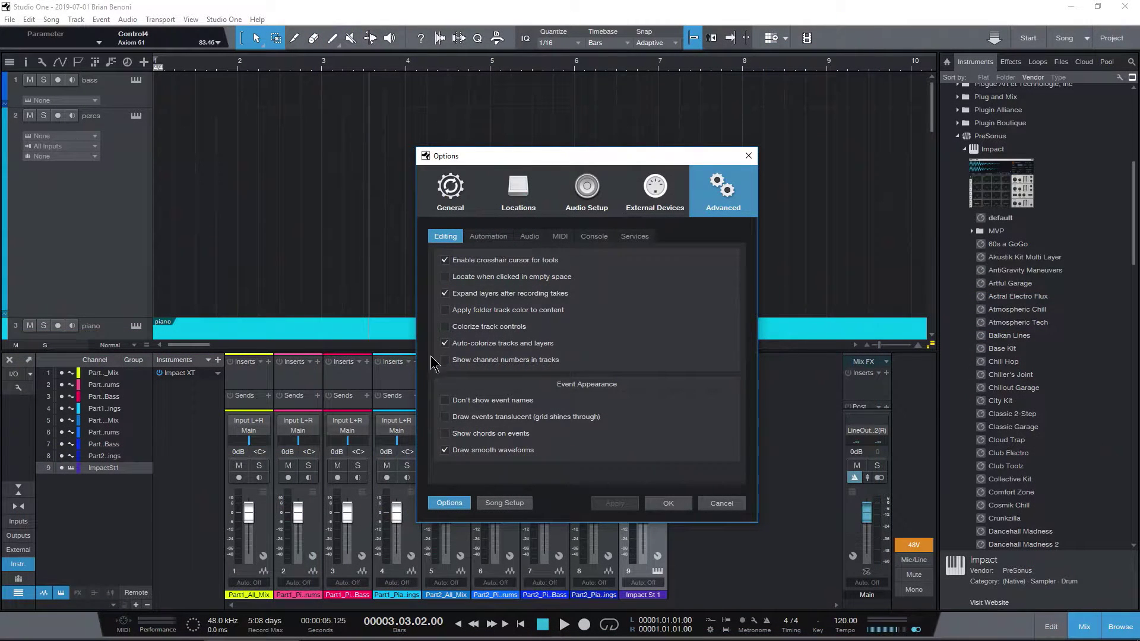
click(445, 327)
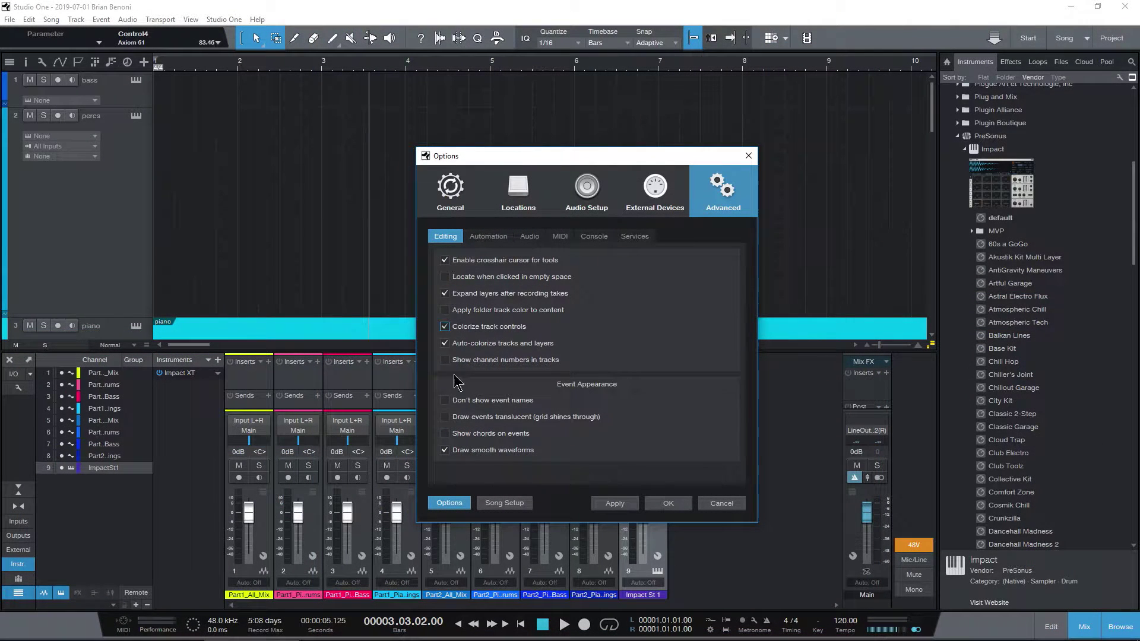
click(613, 504)
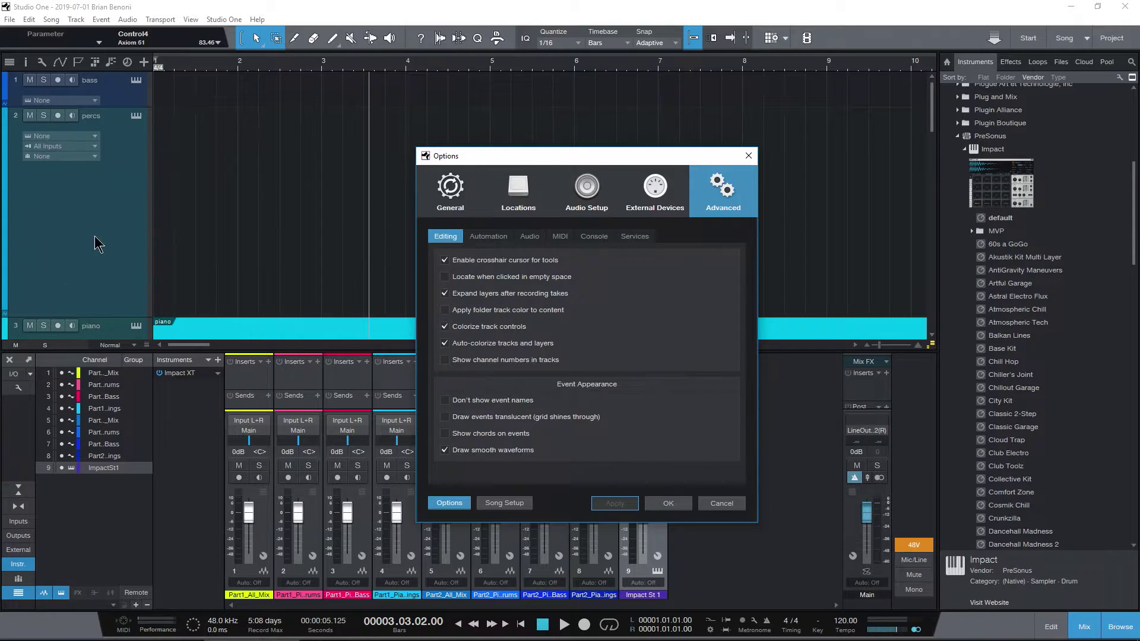
click(445, 327)
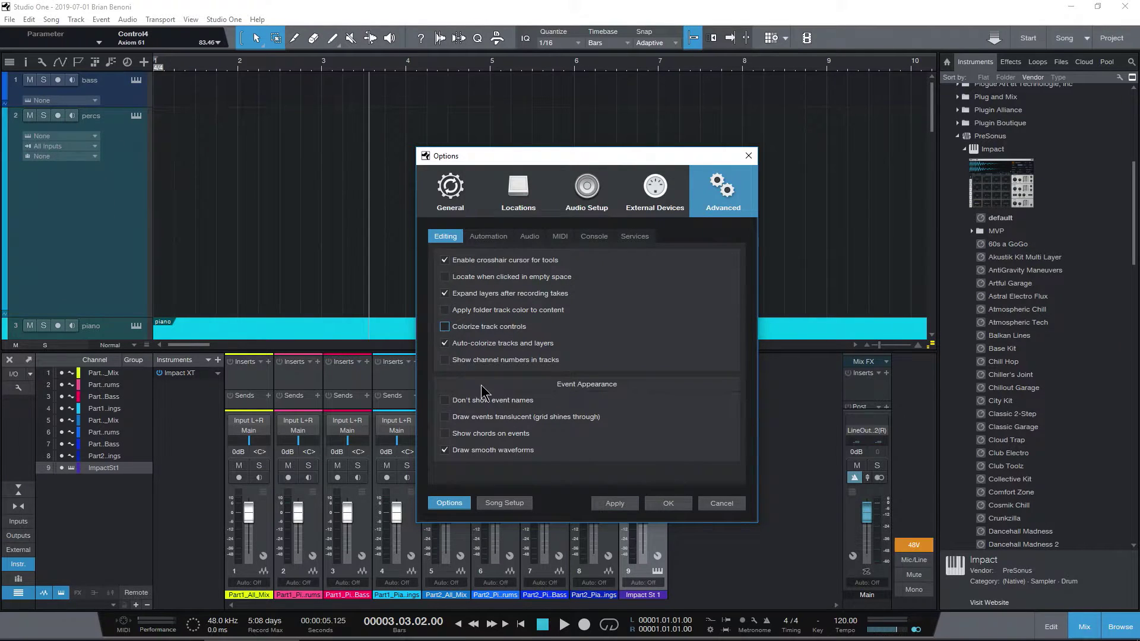
click(616, 504)
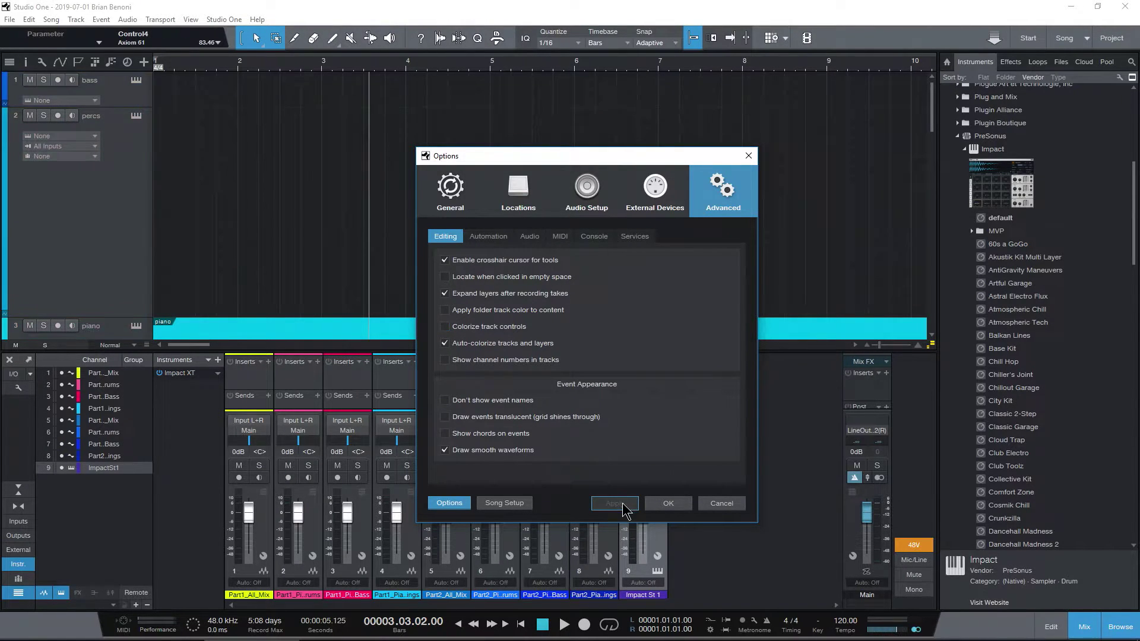
On the Console tab, toggle Colorize channel strips on and then off, apply, and close Options with OK.
click(594, 236)
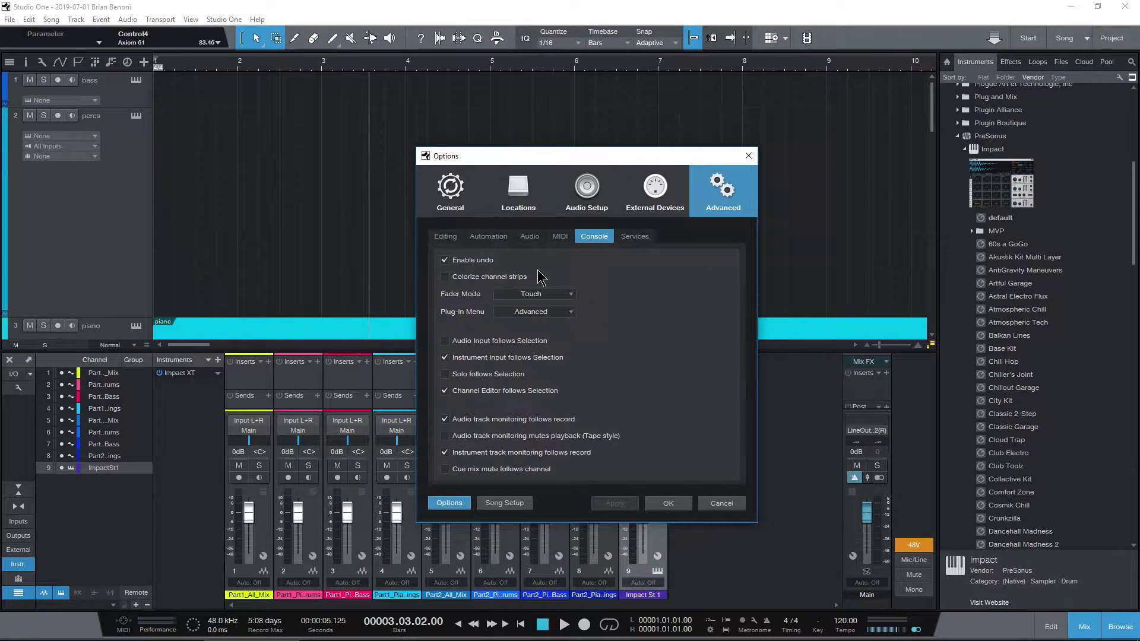
click(444, 277)
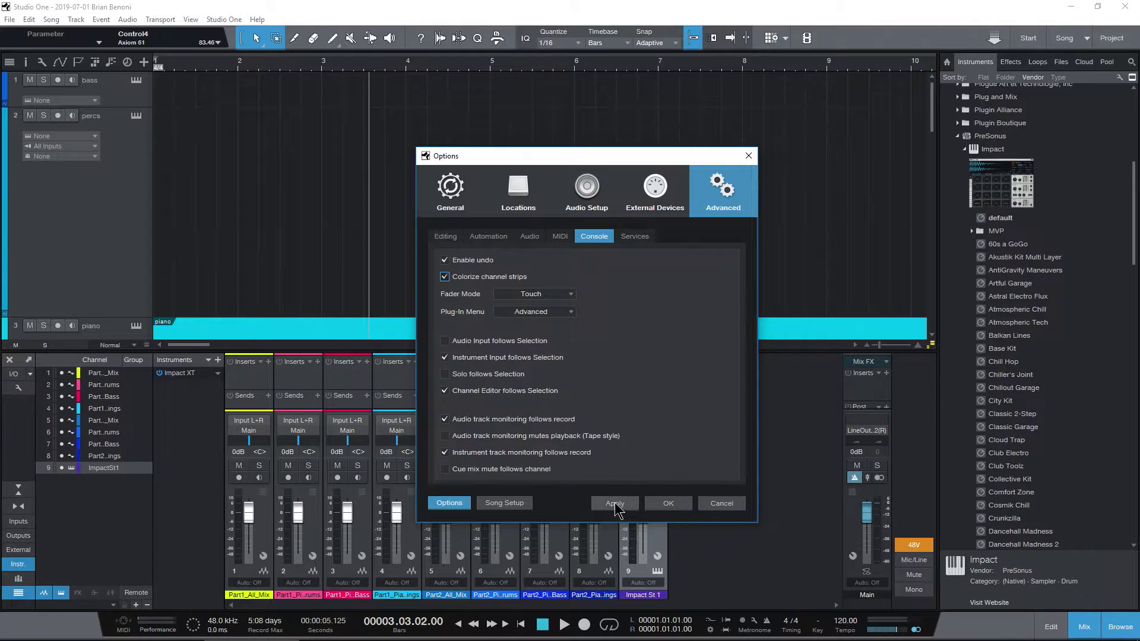
click(615, 503)
mouse_move(530, 158)
mouse_down()
mouse_move(800, 154)
mouse_move(447, 152)
mouse_move(511, 151)
mouse_up()
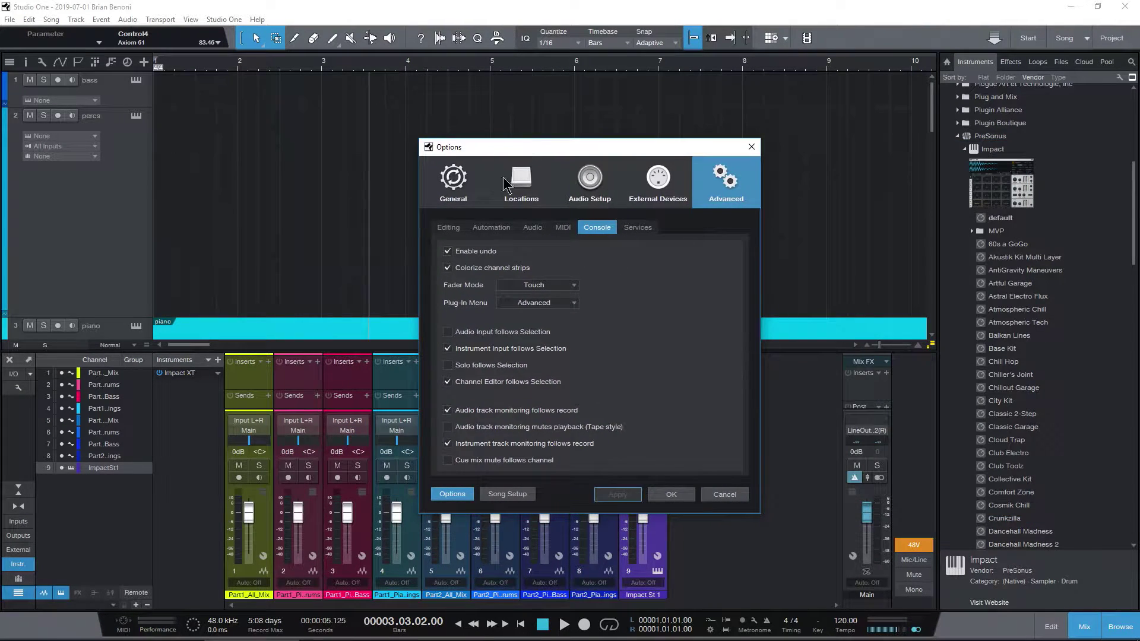
click(447, 269)
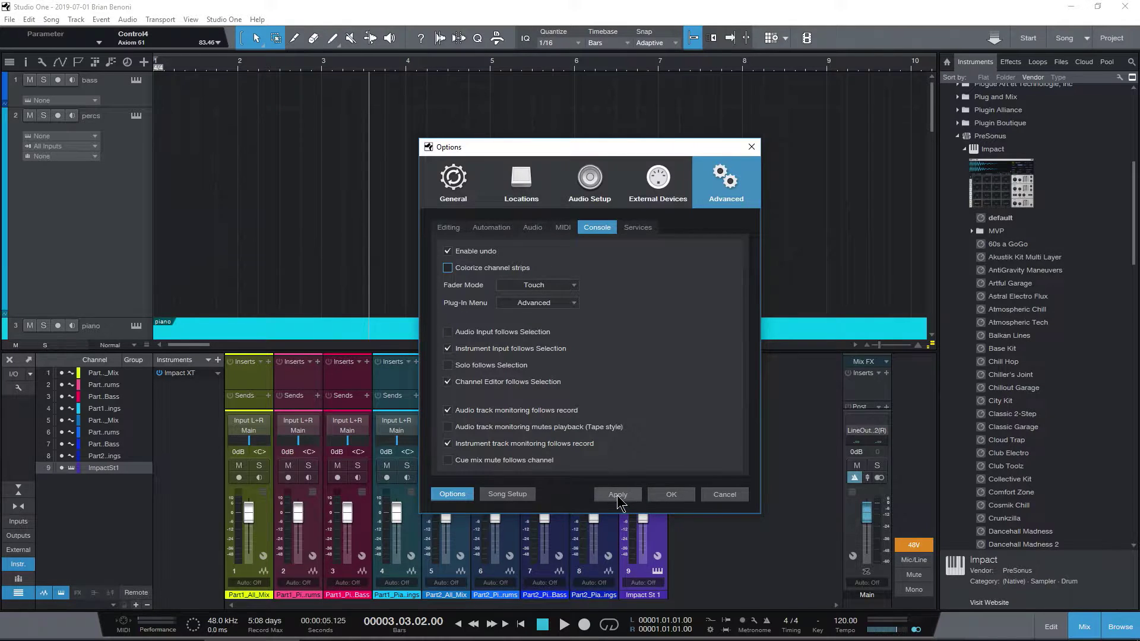
click(617, 498)
click(670, 495)
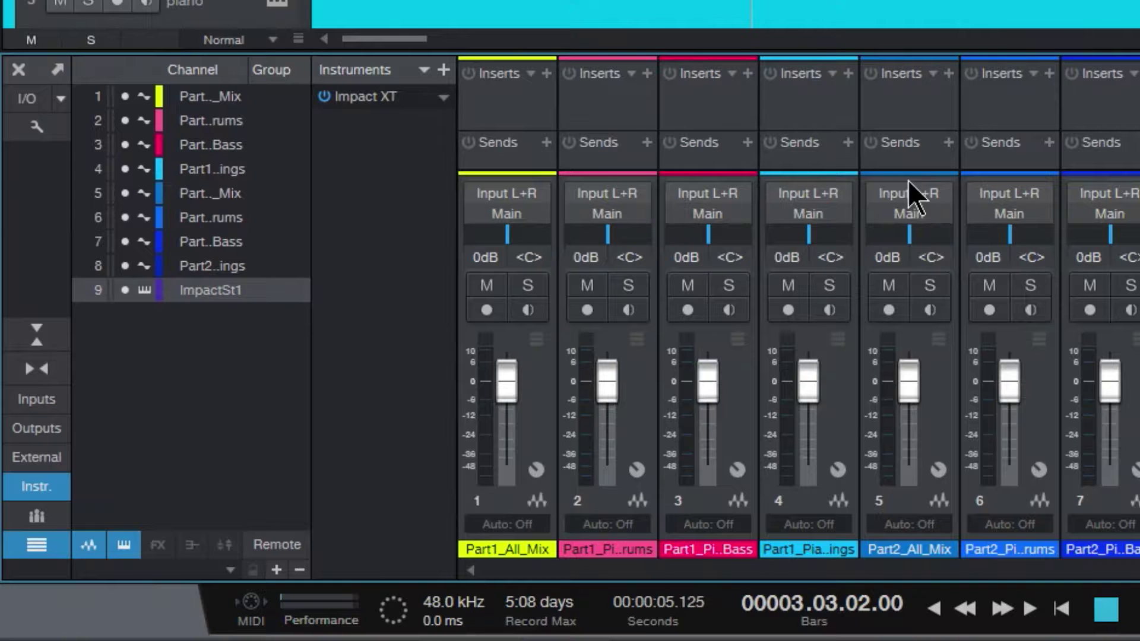
Enable Colorize channel strips from the mixer's wrench menu.
click(36, 128)
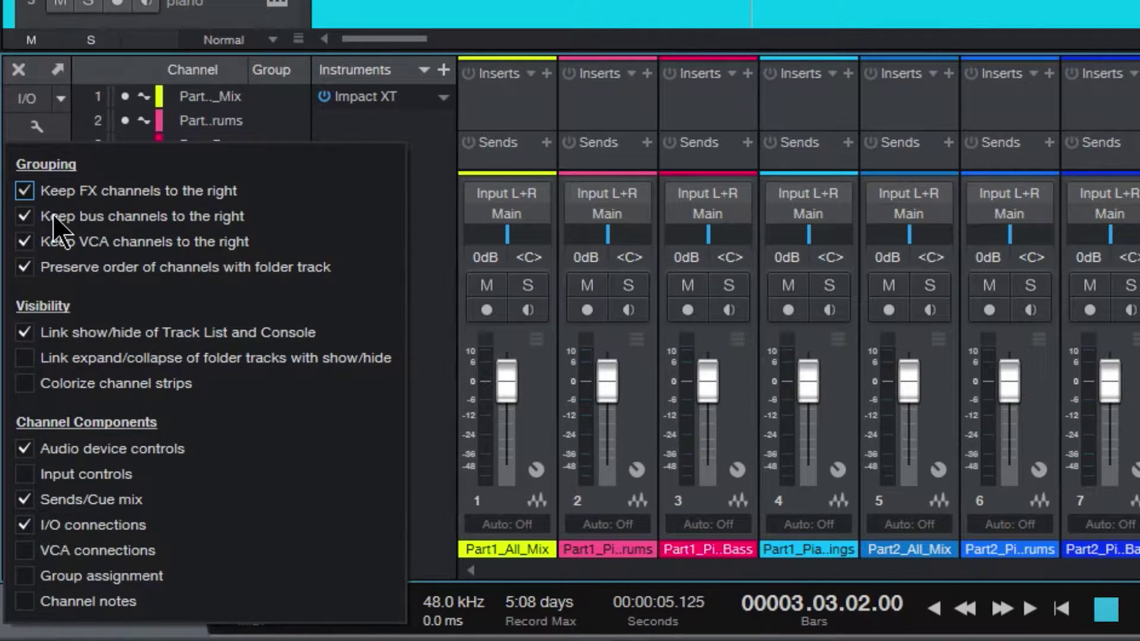
click(24, 385)
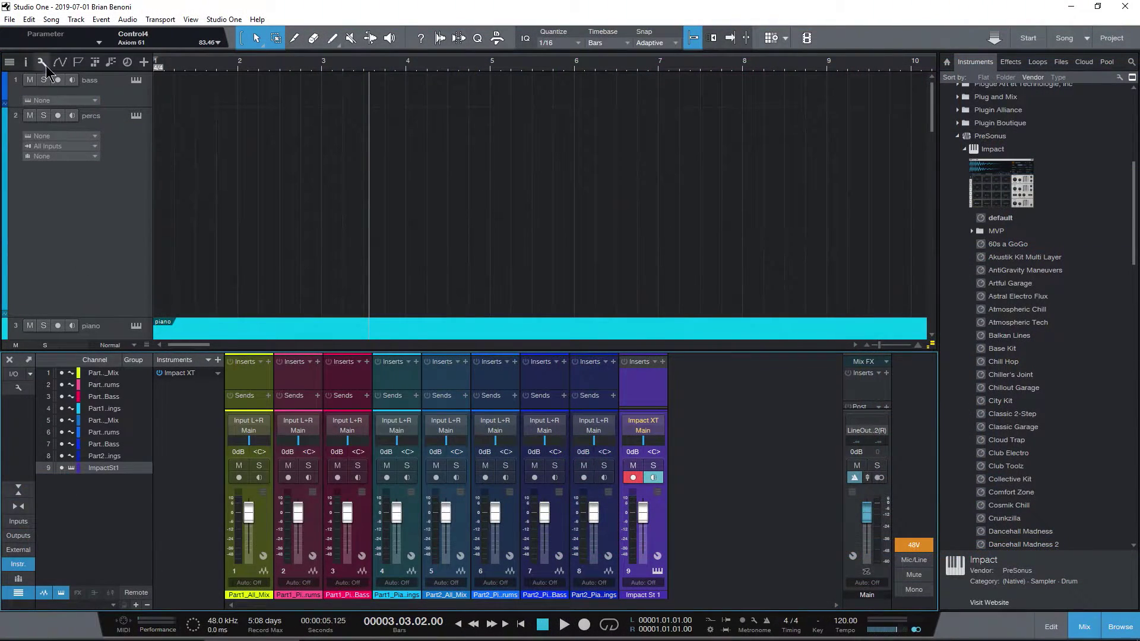
Enable Colorize track controls from the track list wrench menu and check the tinted headers.
click(41, 62)
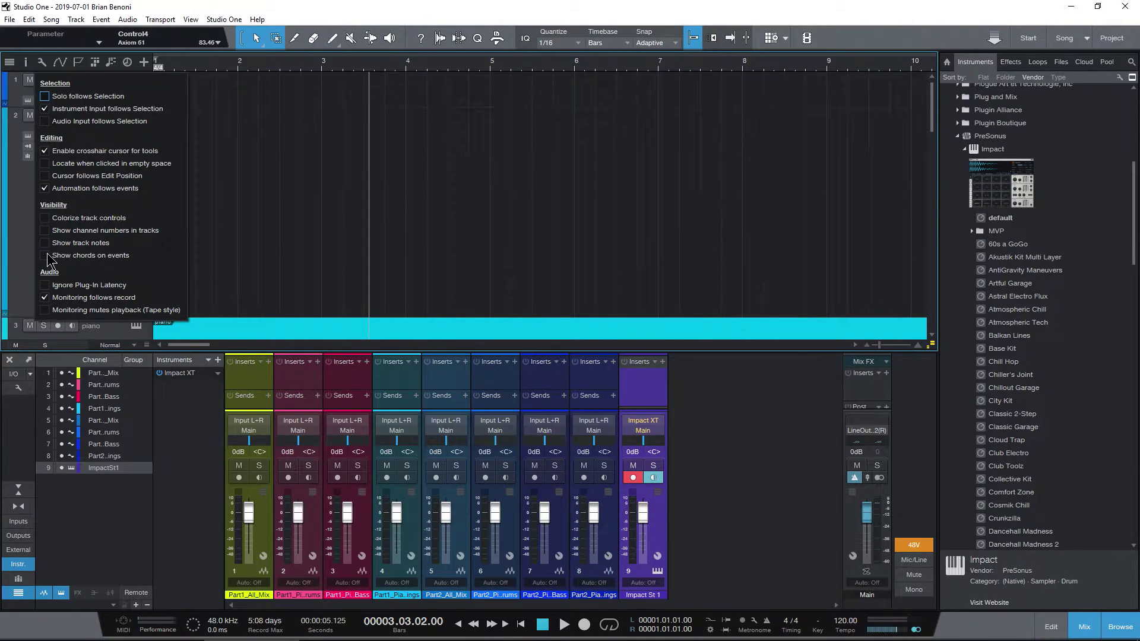
click(44, 218)
scroll(62, 181, down, 1)
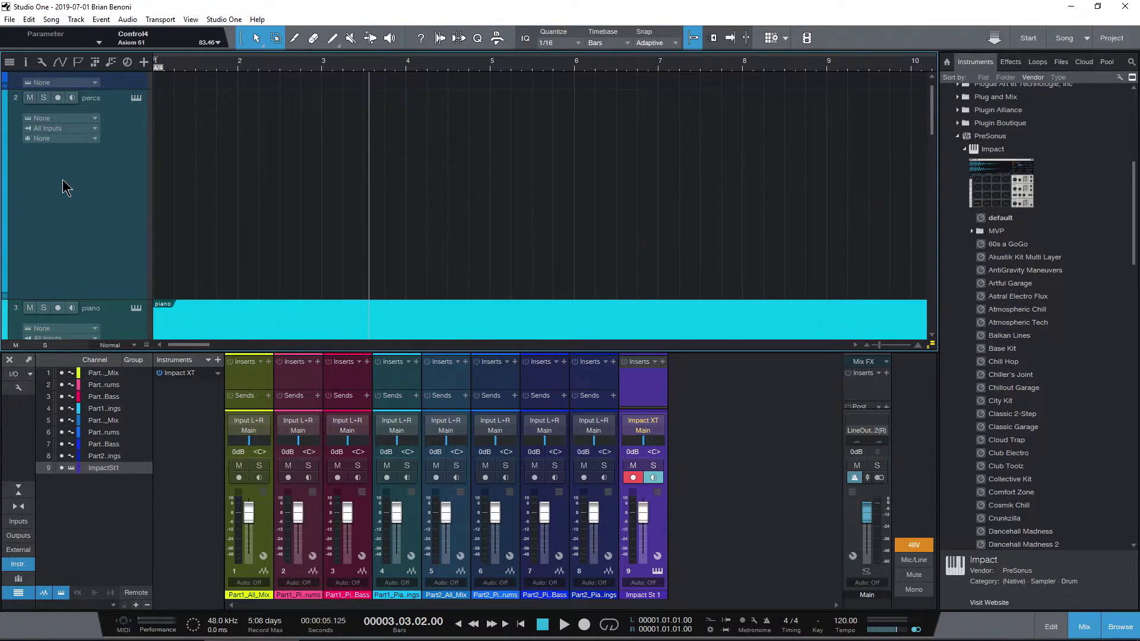
scroll(65, 186, down, 6)
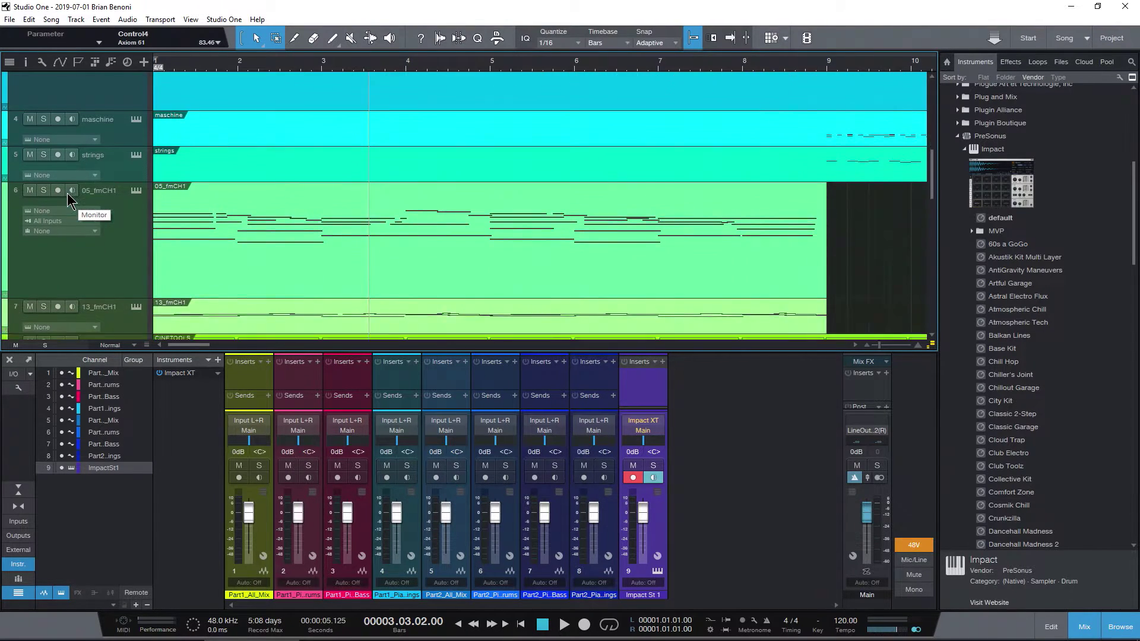
scroll(67, 195, up, 4)
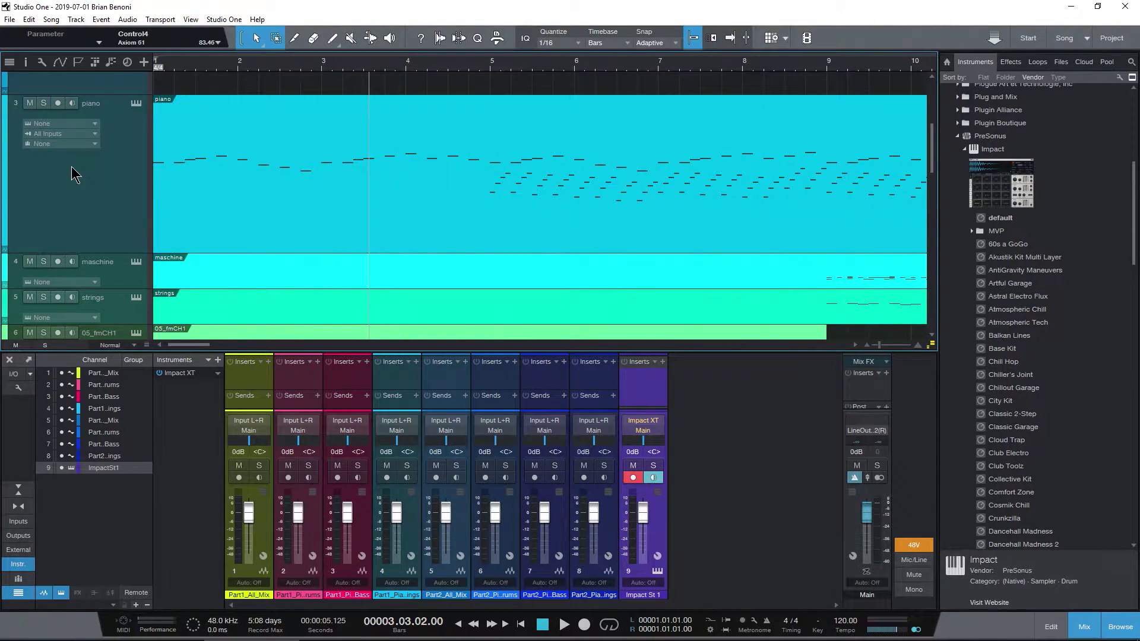
Switch Colorize track controls off and back on to compare the headers.
click(42, 62)
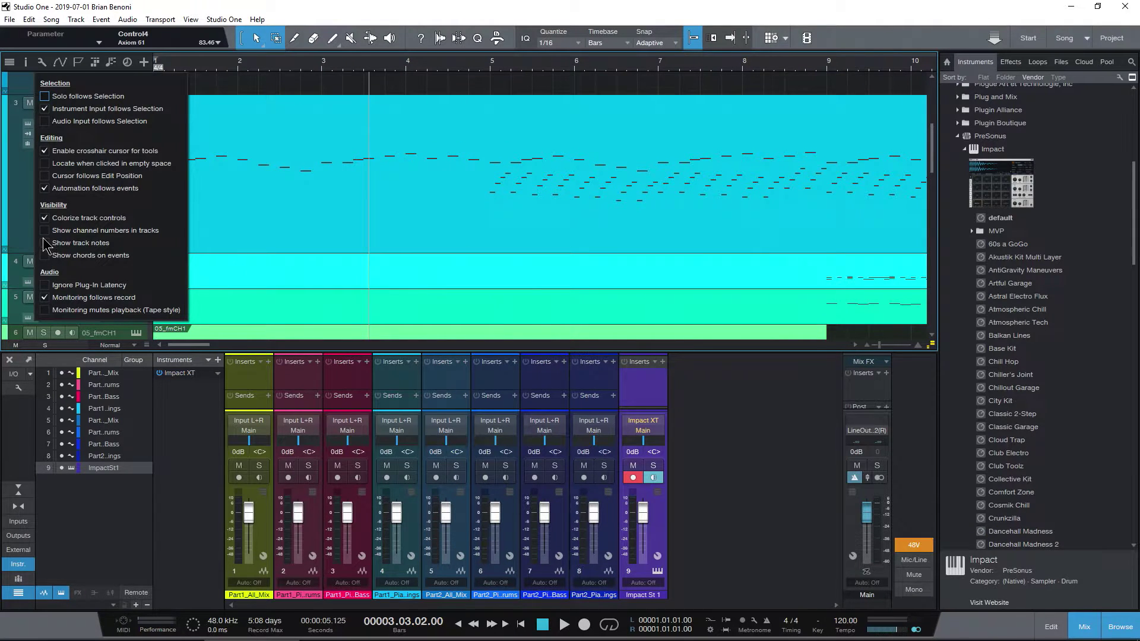
click(44, 218)
scroll(26, 212, up, 3)
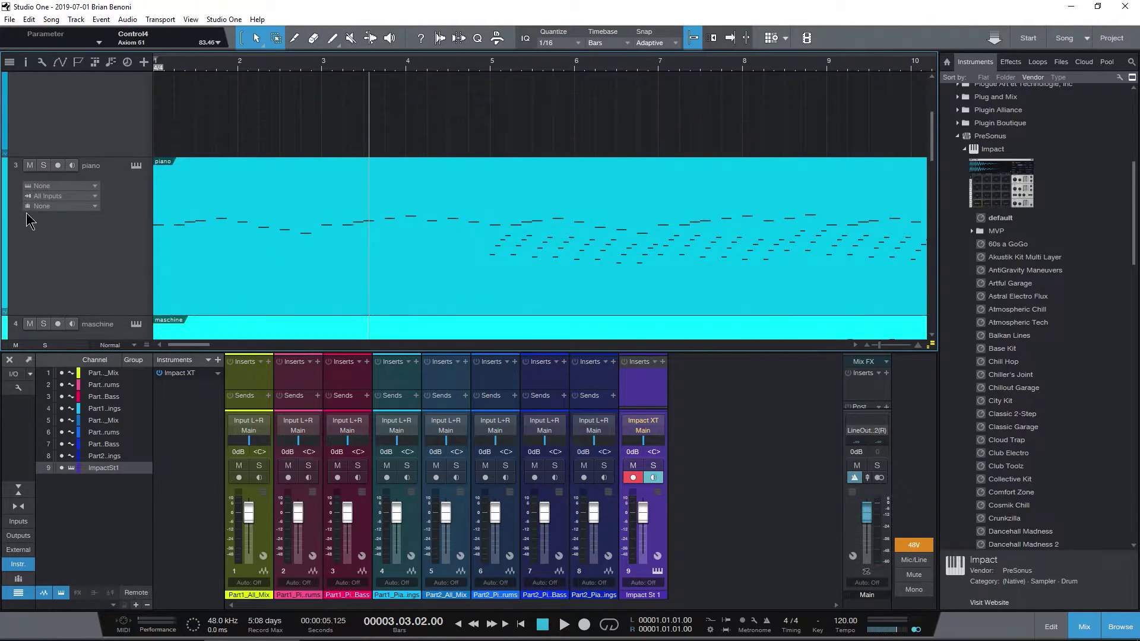
scroll(27, 210, up, 2)
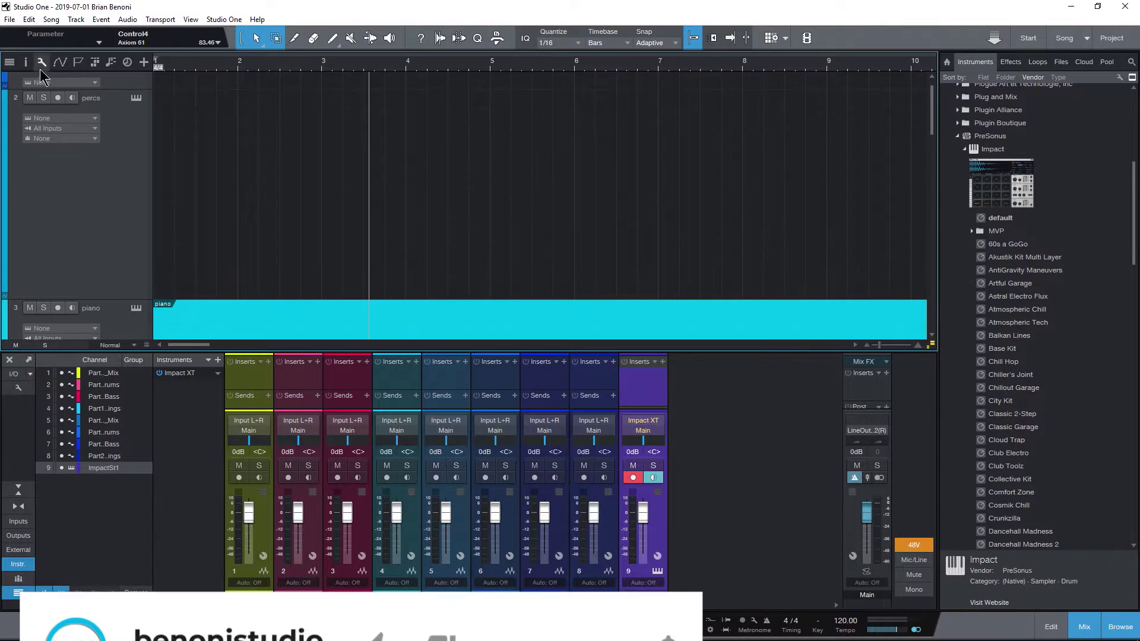
click(41, 61)
click(45, 218)
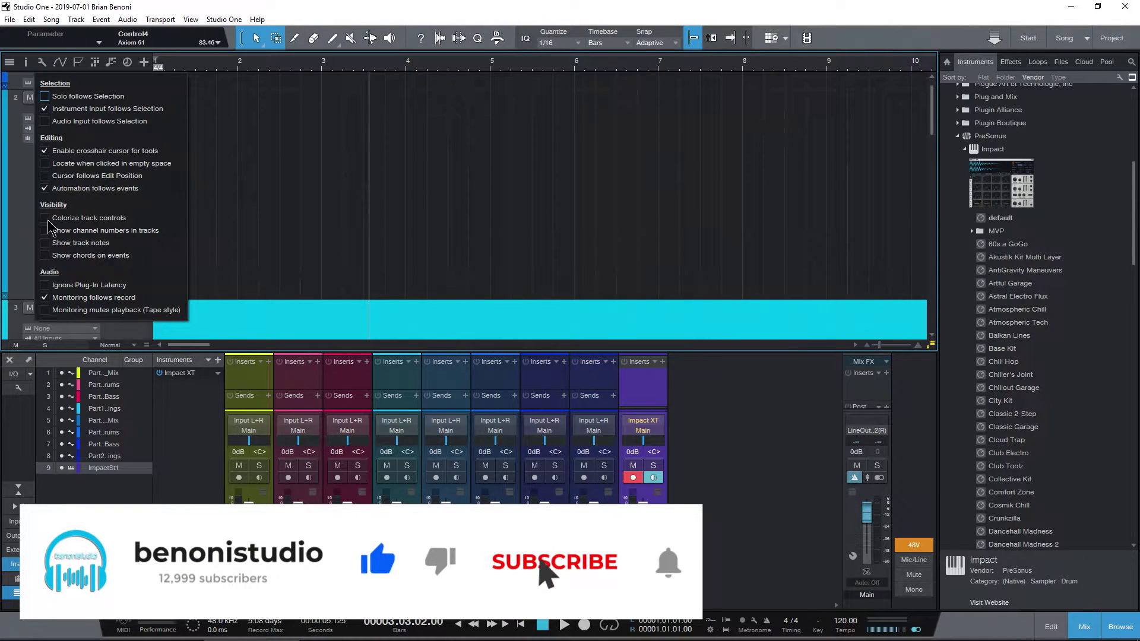
Hide the mixer and colour the piano track pink.
click(1084, 627)
scroll(539, 403, down, 5)
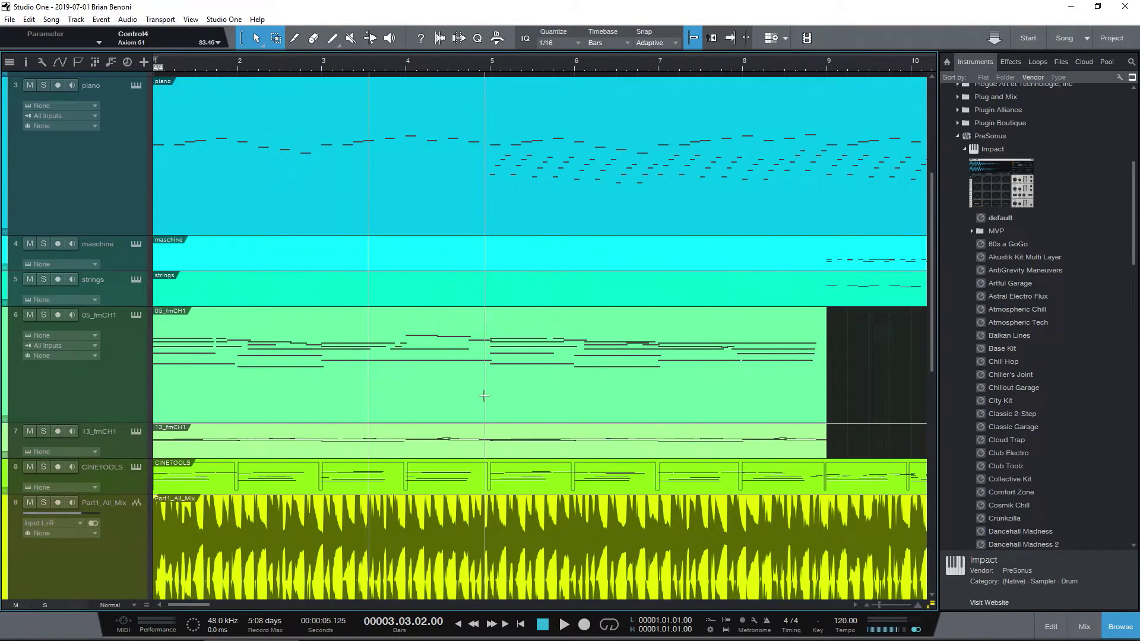
scroll(484, 395, up, 2)
scroll(35, 272, down, 4)
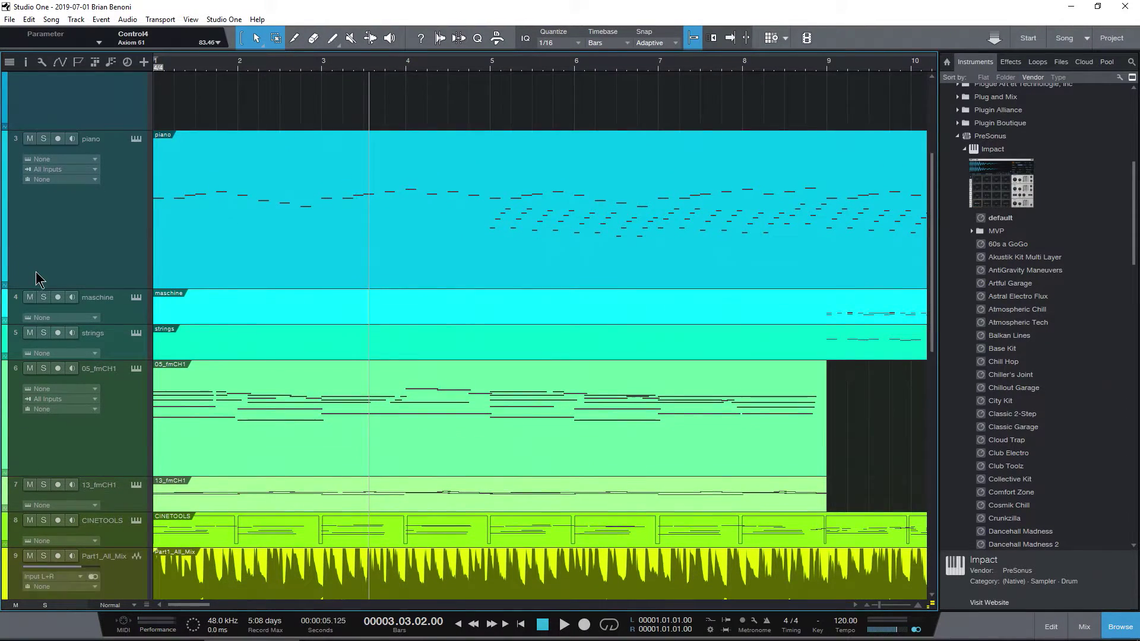
scroll(36, 272, up, 4)
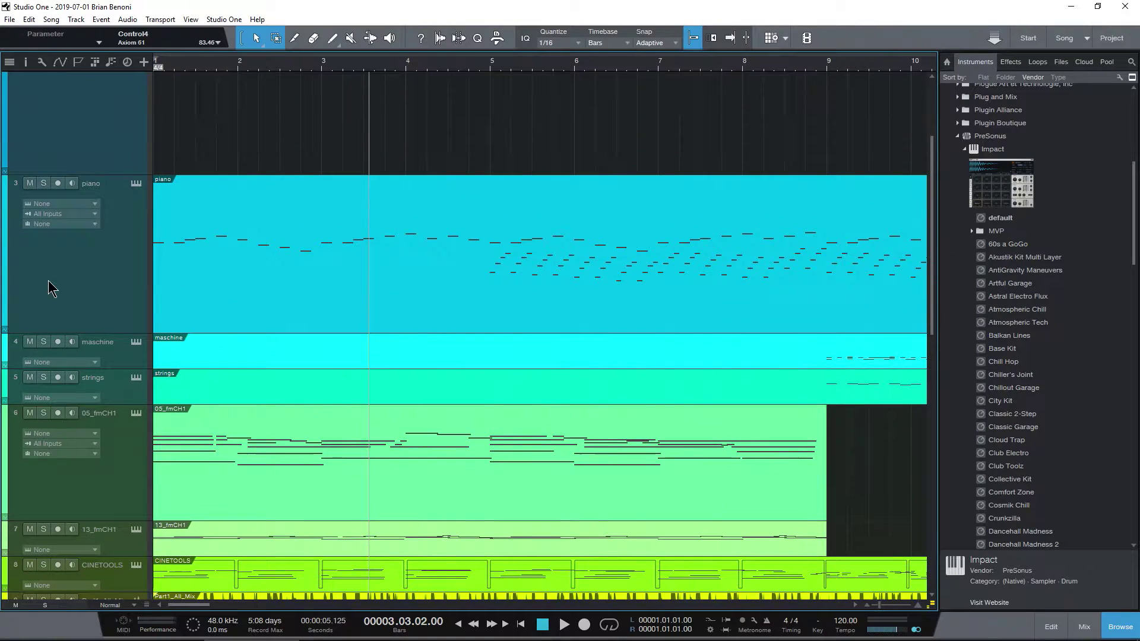
click(8, 272)
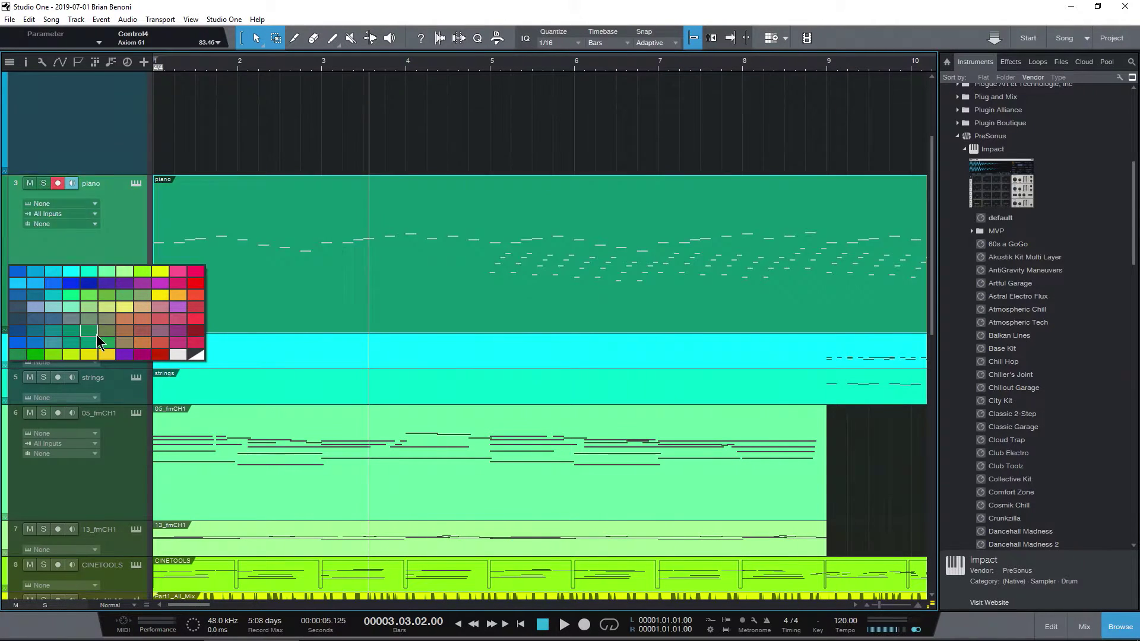
click(181, 282)
Colour the 05_fmCH1 track gold.
scroll(165, 285, down, 1)
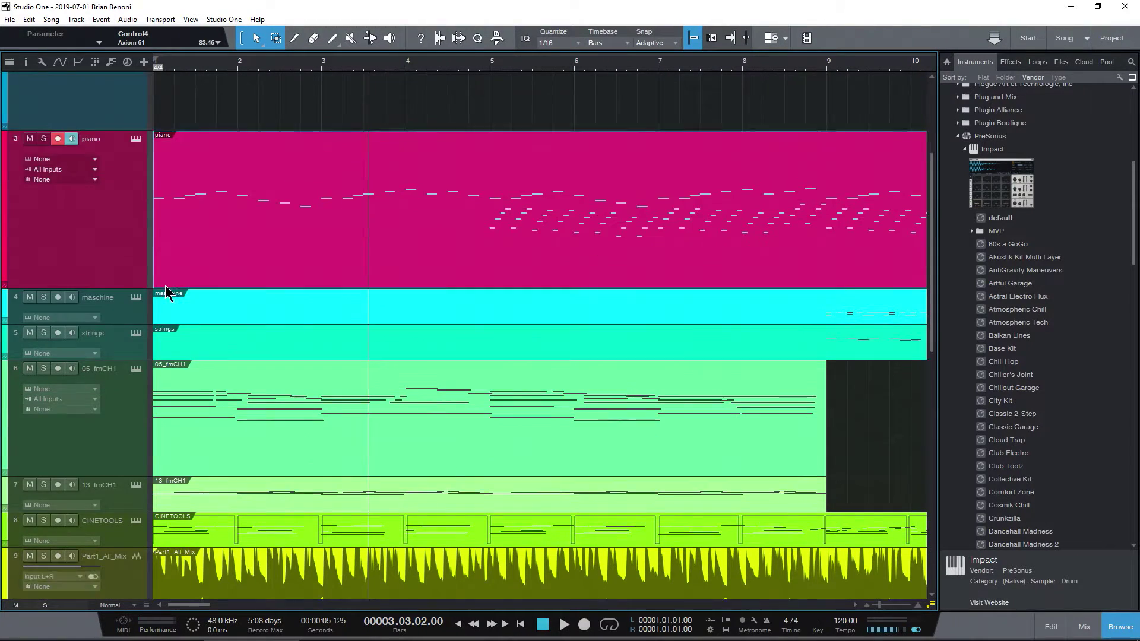
scroll(165, 285, down, 5)
scroll(83, 276, up, 2)
click(5, 267)
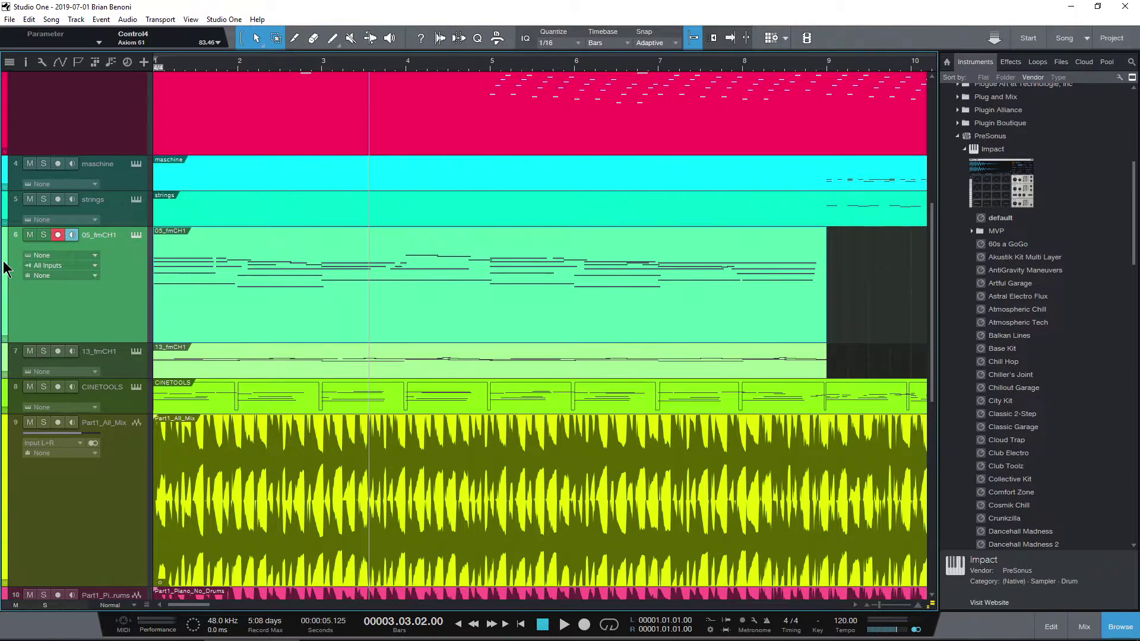
click(4, 267)
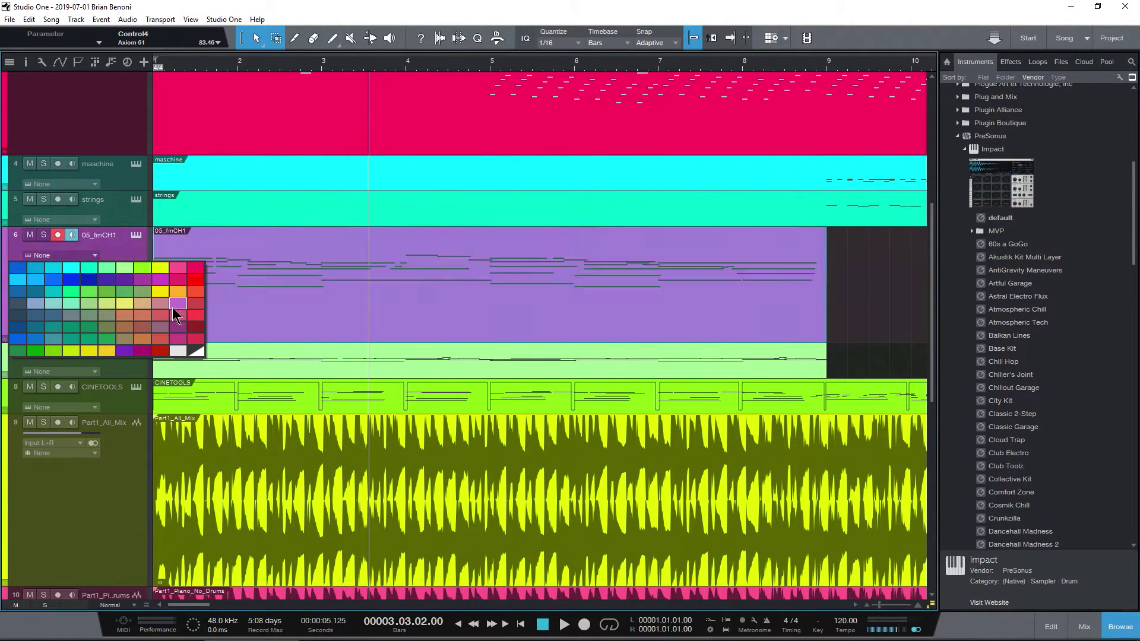
click(180, 298)
scroll(27, 332, down, 5)
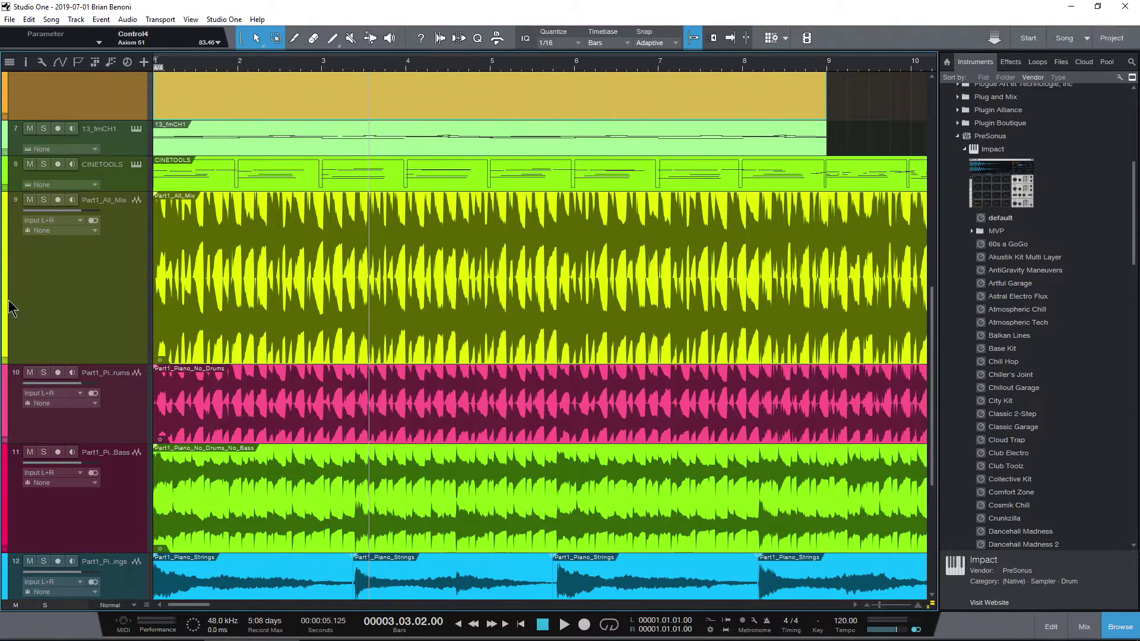
click(6, 304)
click(6, 304)
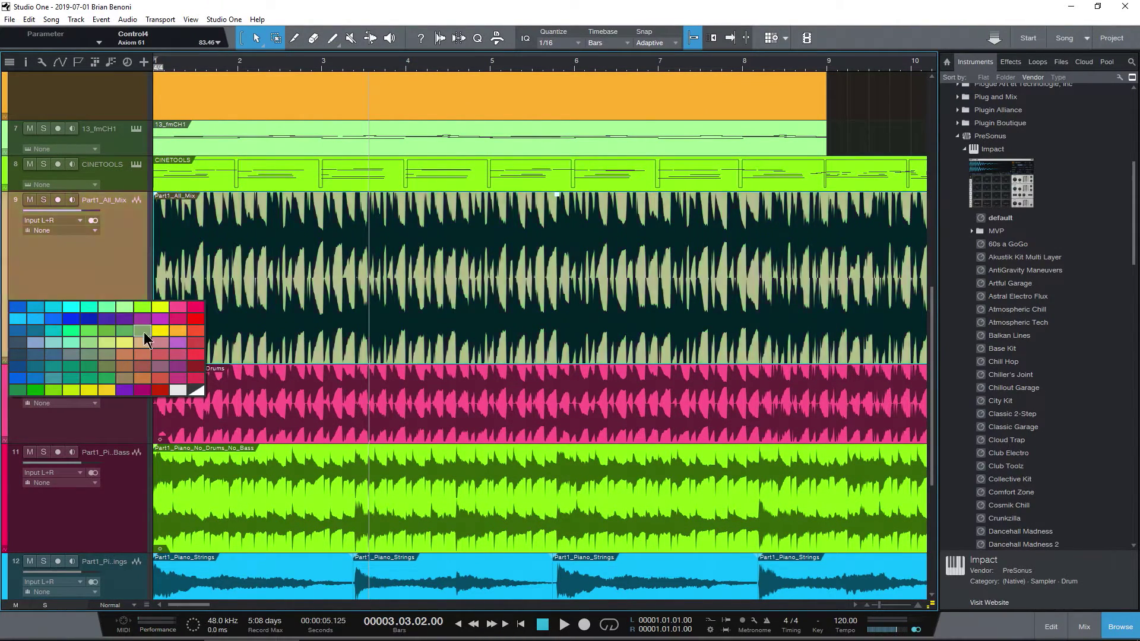
Make the Part1_All_Mix track magenta and its audio event yellow-green.
click(170, 315)
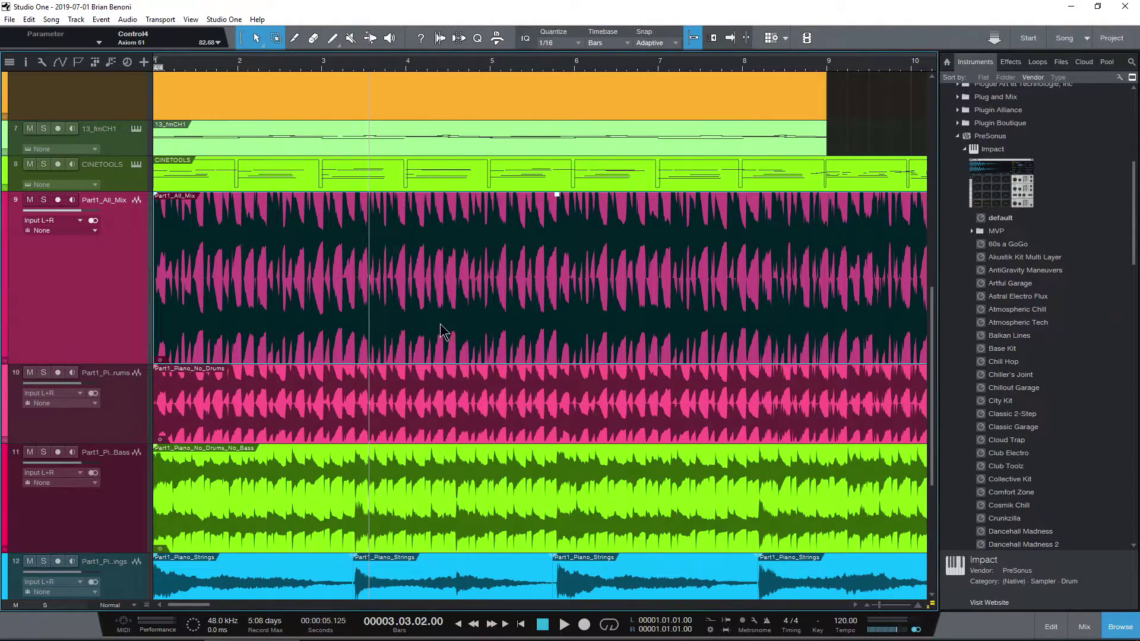
right_click(516, 309)
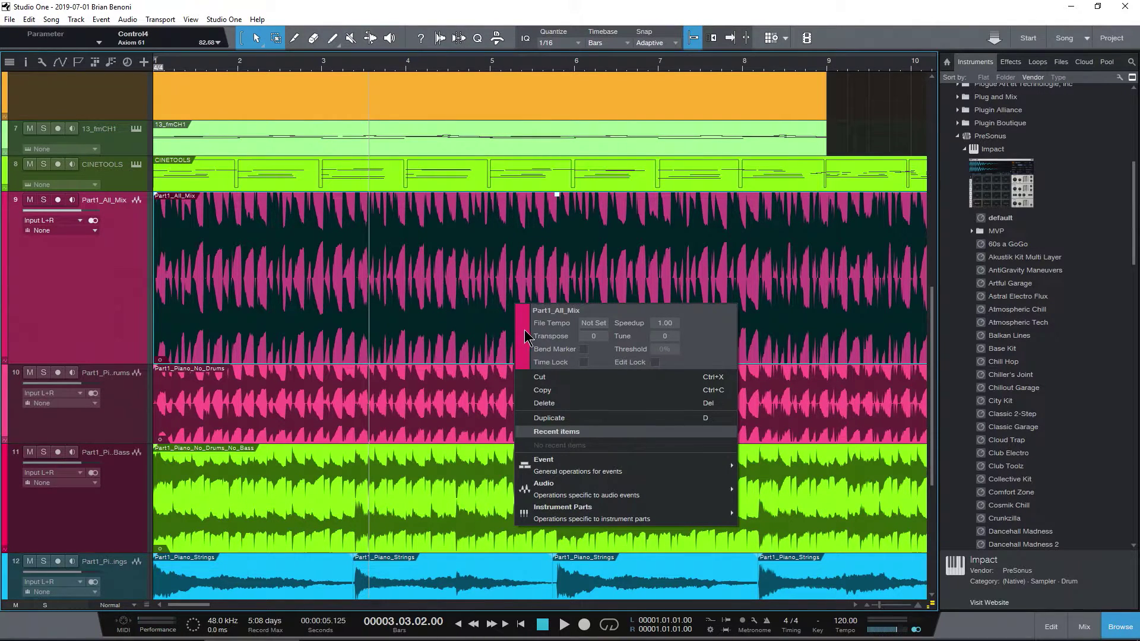
mouse_move(525, 330)
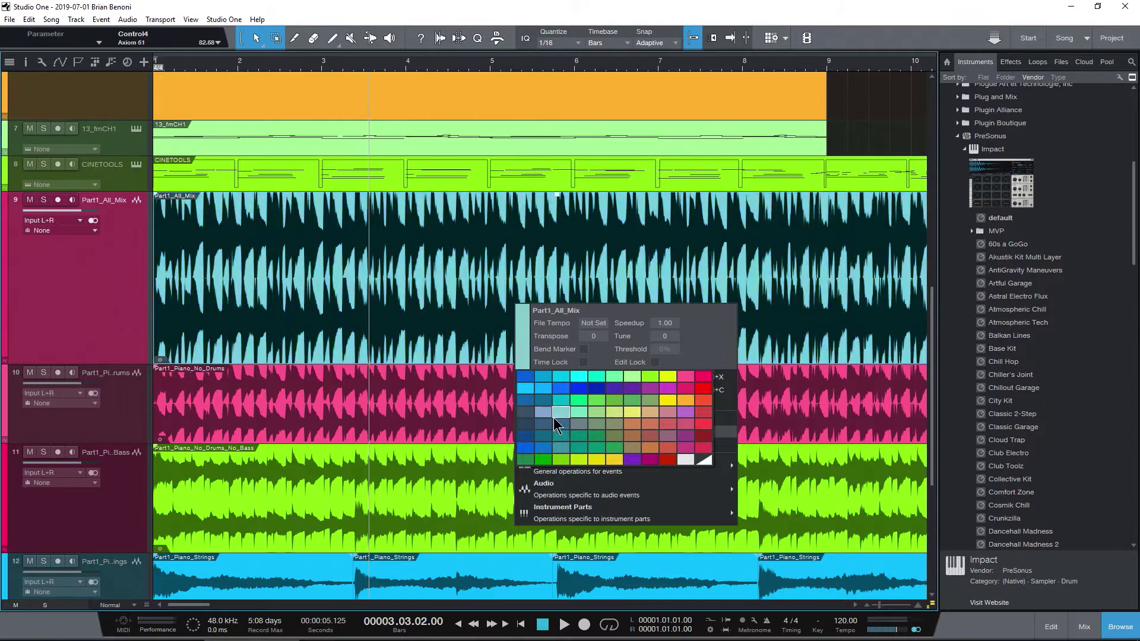
click(667, 378)
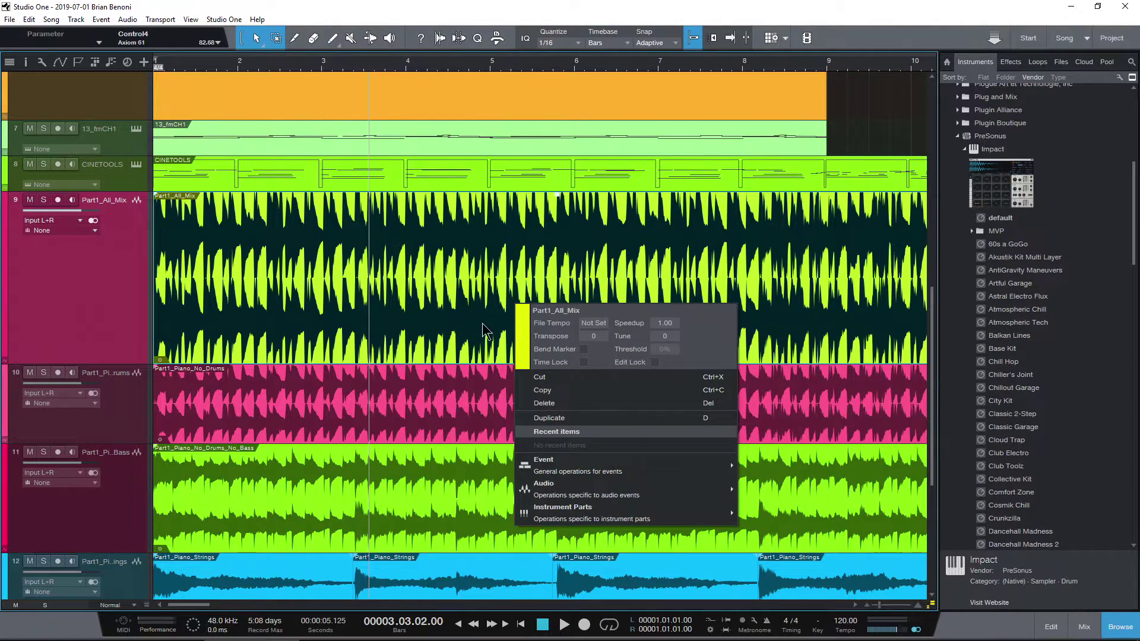
click(389, 349)
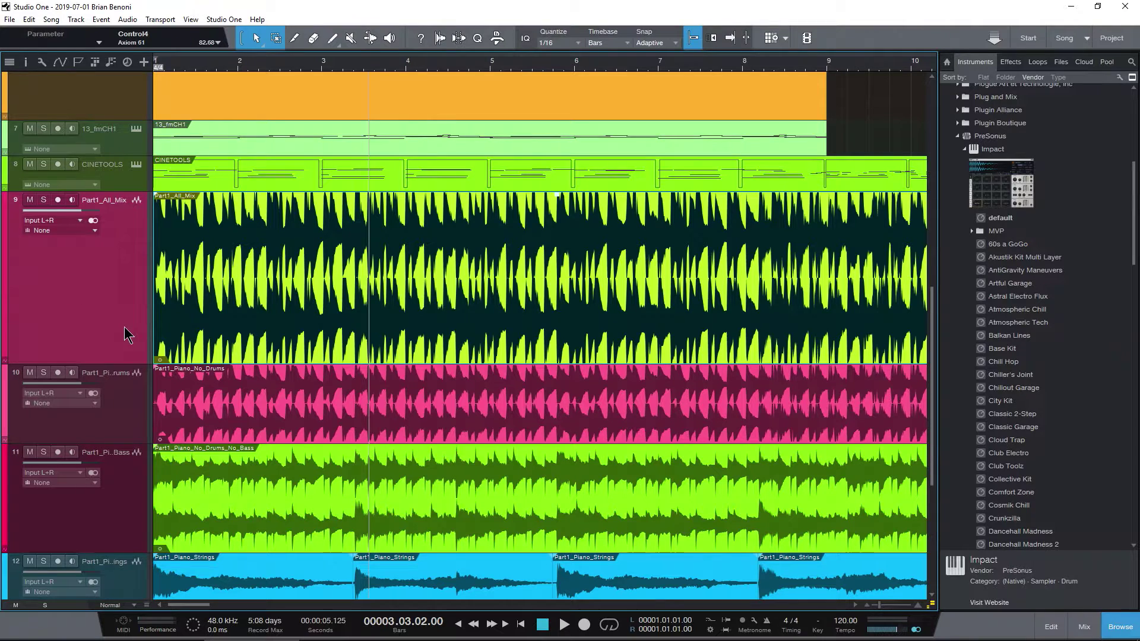
Show the mixer, briefly colour channel 4 red, then make track 12 and channel 4 mint green.
click(1077, 625)
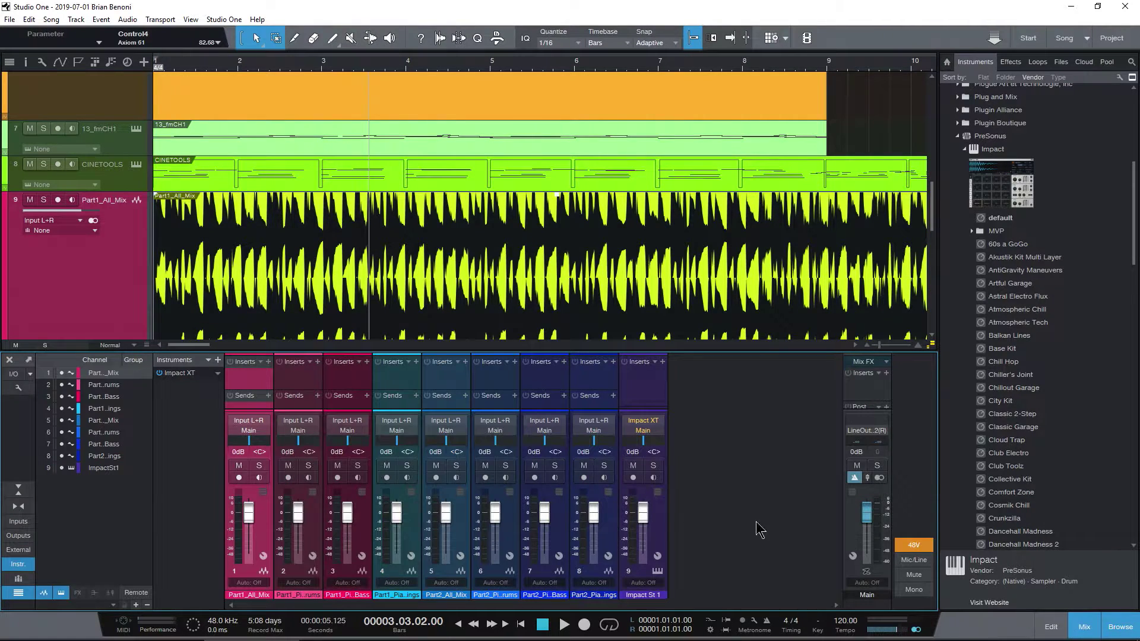
click(409, 602)
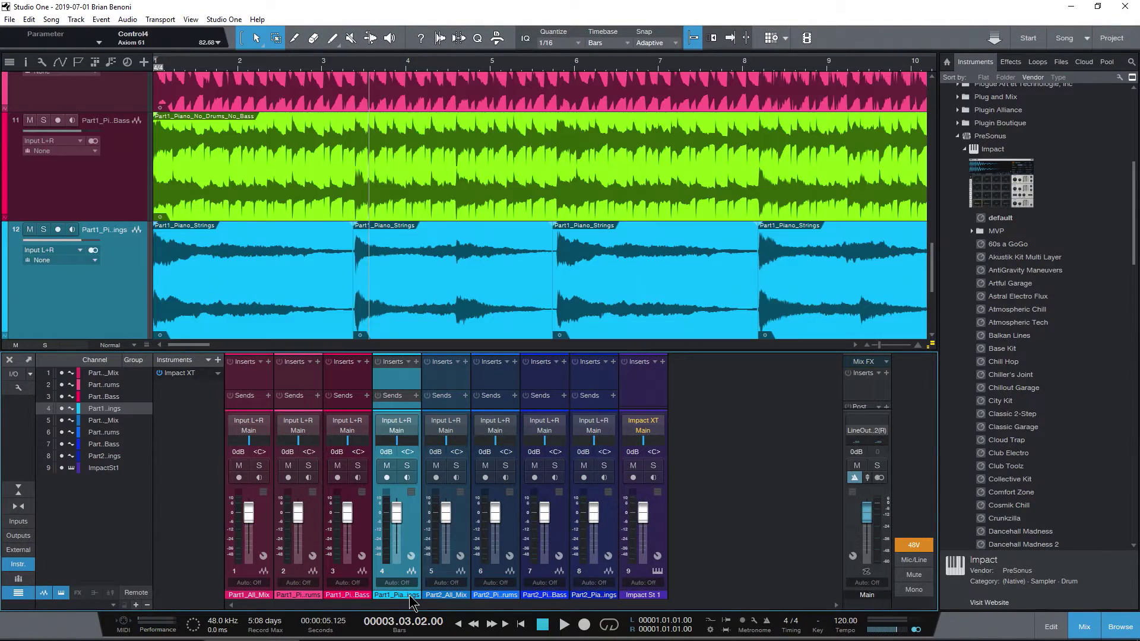
click(407, 603)
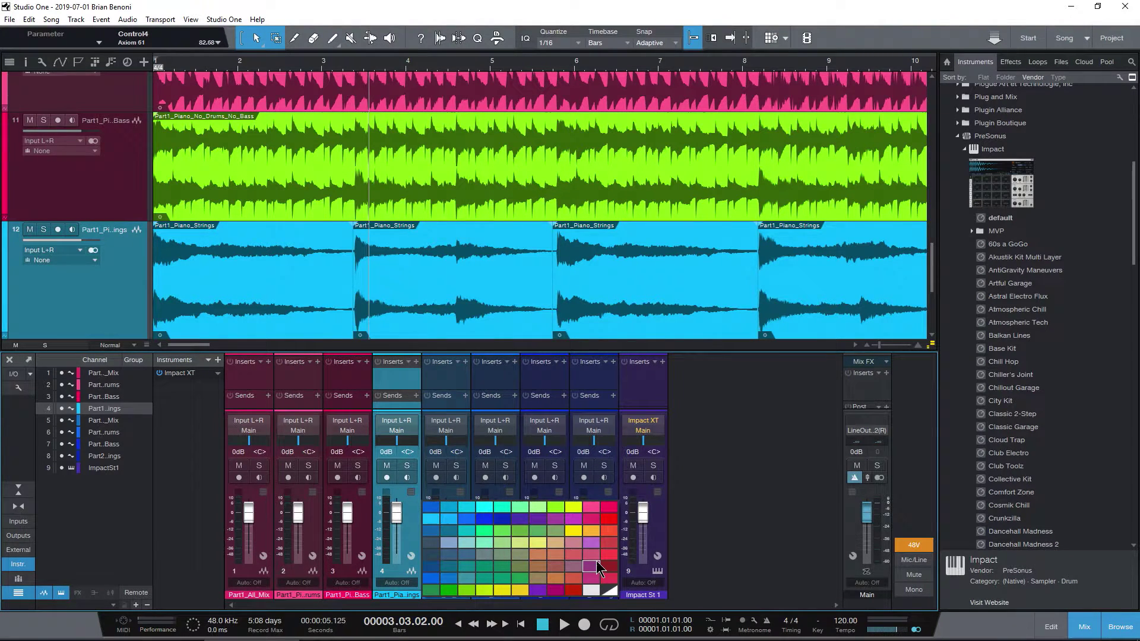
click(609, 518)
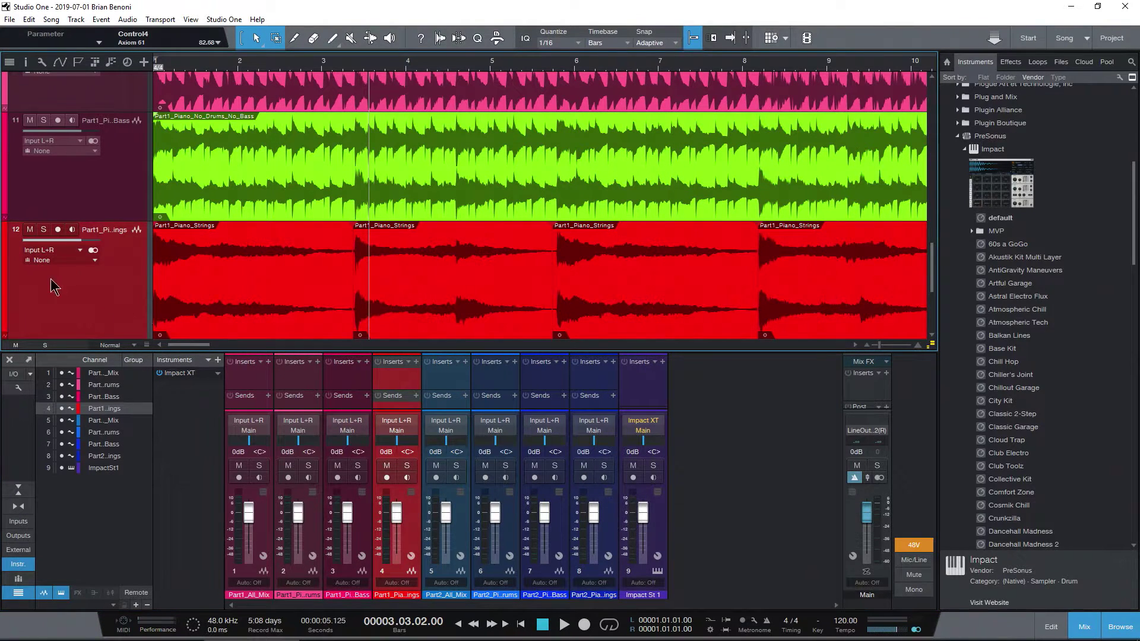
click(6, 294)
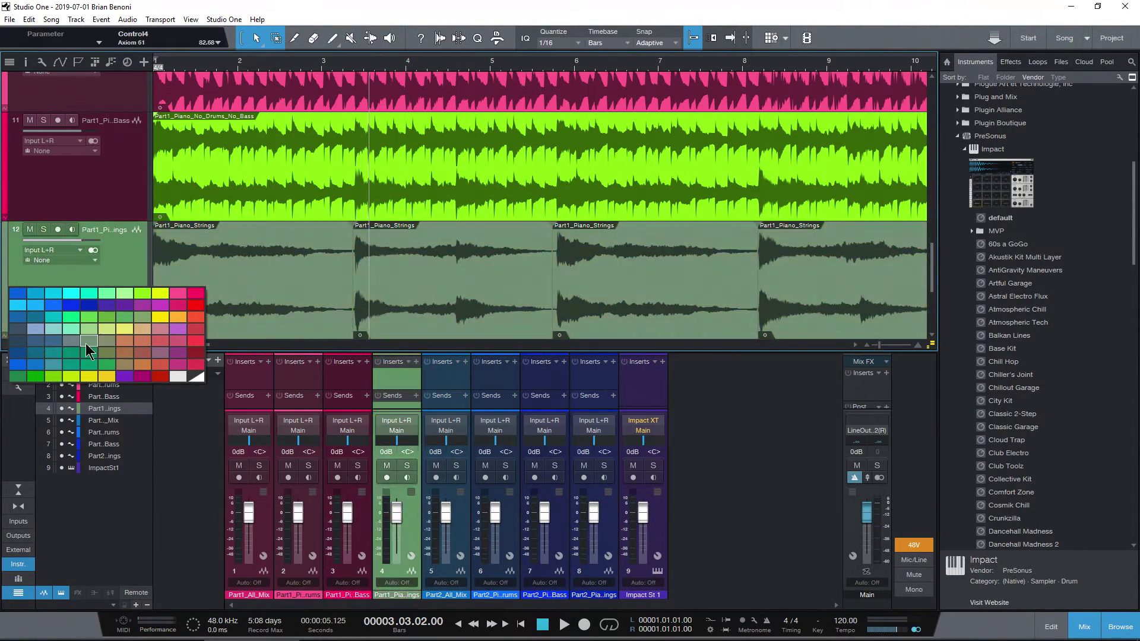
click(67, 331)
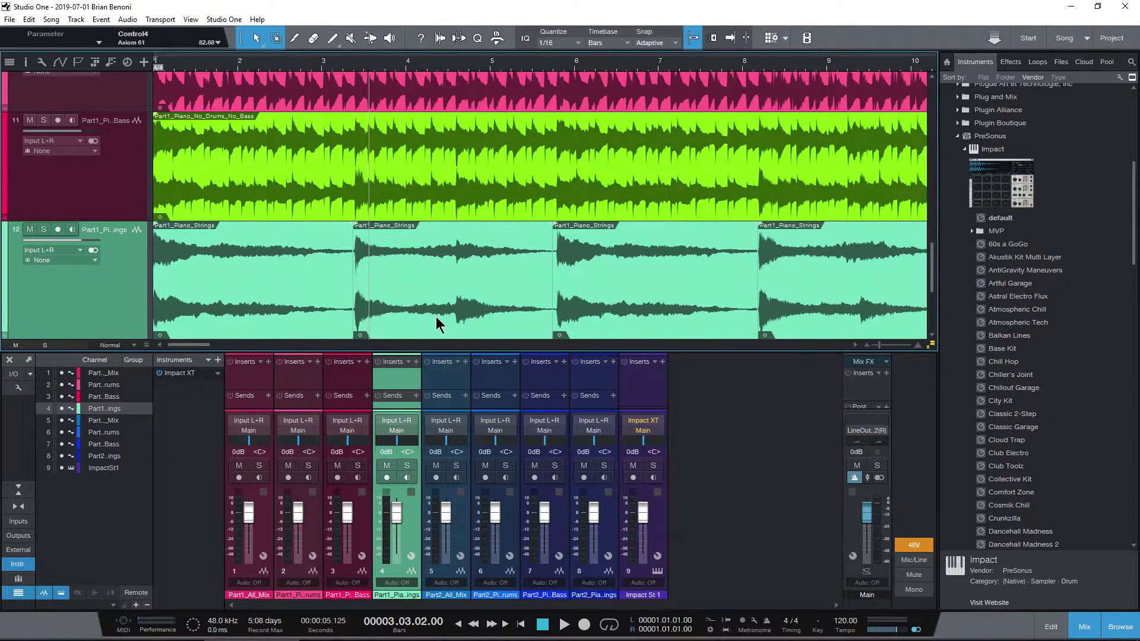
Hide the mixer and colour the first two Part1_Piano_Strings events blue and yellow.
click(1082, 627)
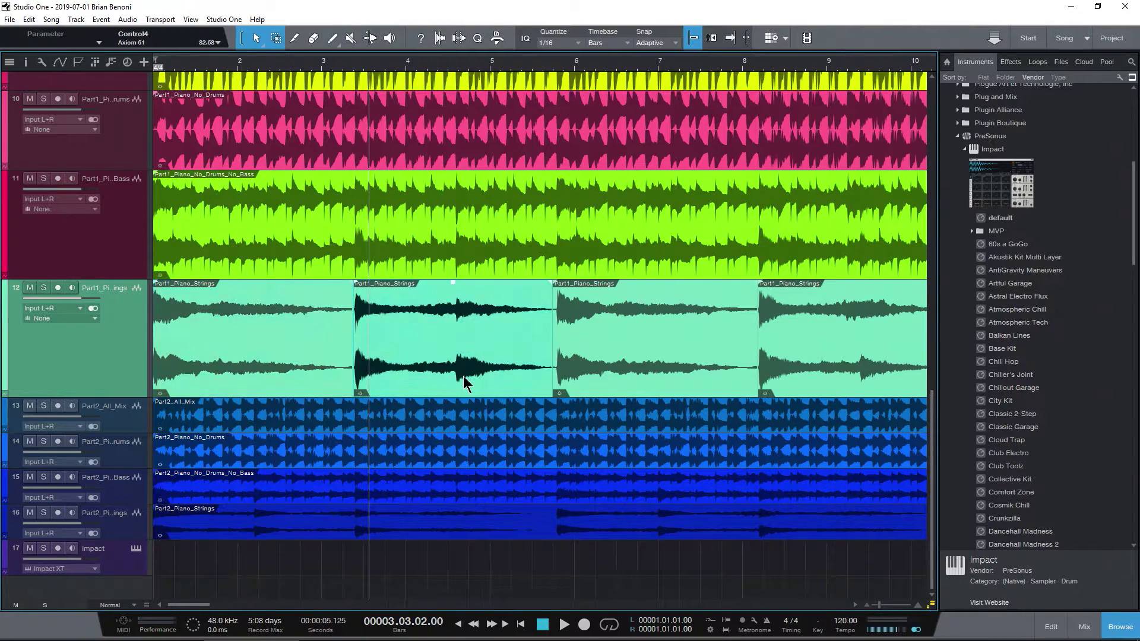
right_click(278, 368)
click(289, 441)
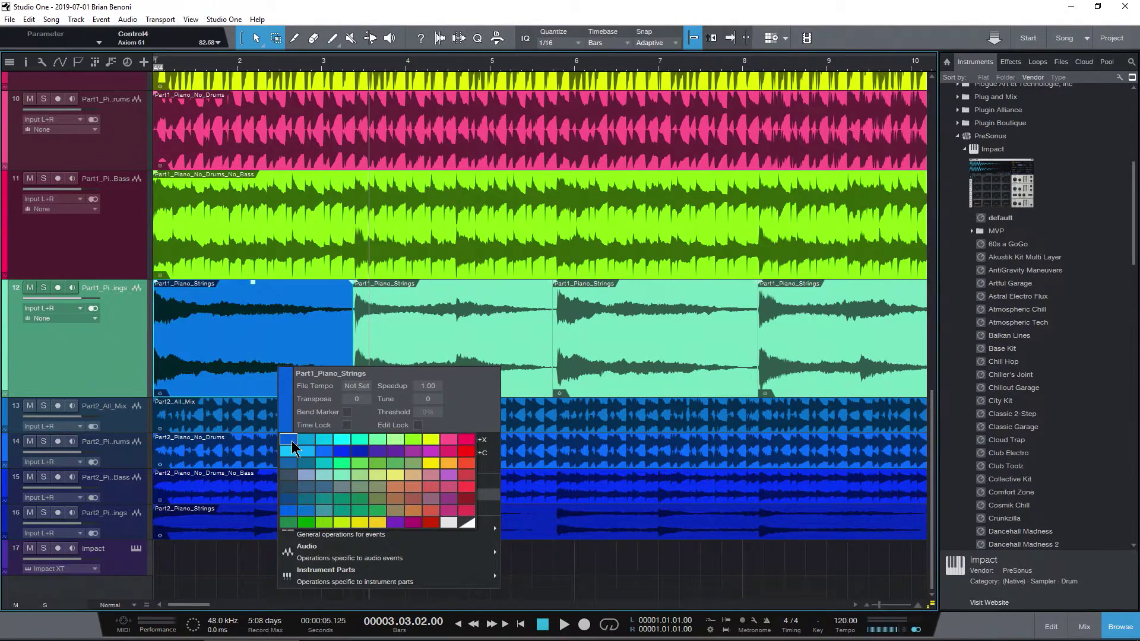
right_click(515, 357)
right_click(514, 358)
mouse_move(516, 400)
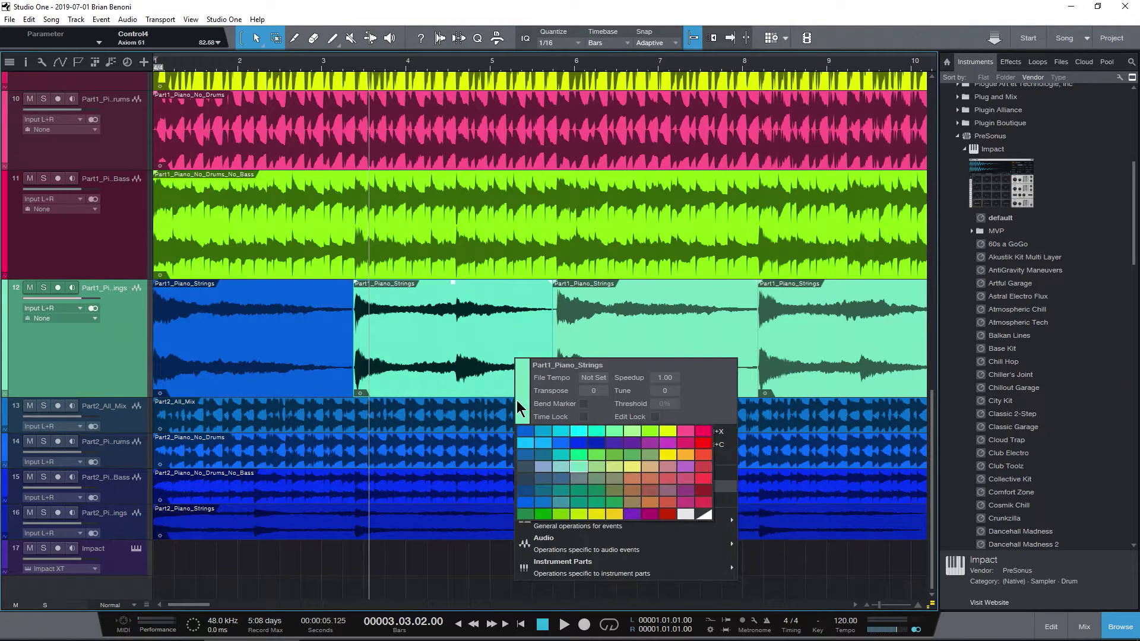
click(667, 432)
Colour the third and fourth Part1_Piano_Strings events white and green.
right_click(713, 339)
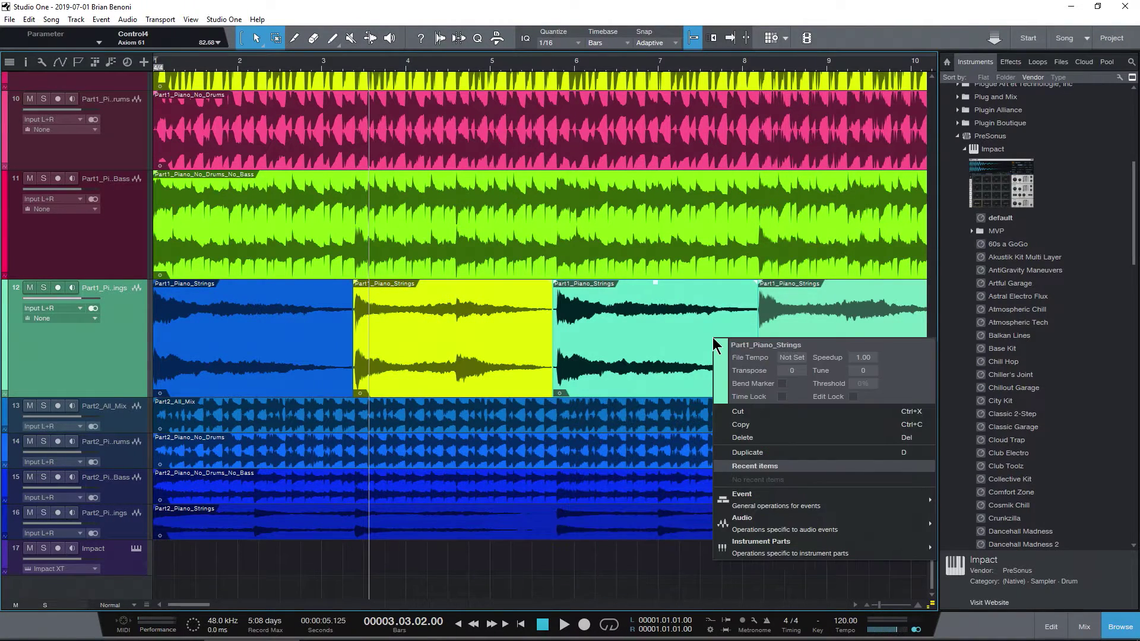
mouse_move(720, 372)
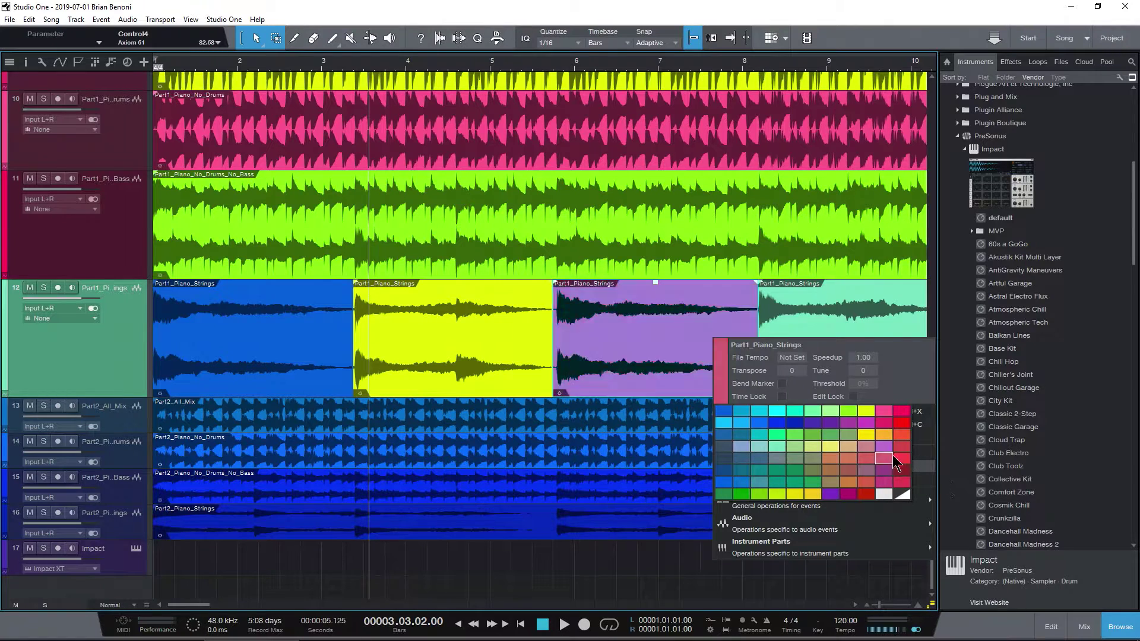
click(884, 496)
right_click(831, 311)
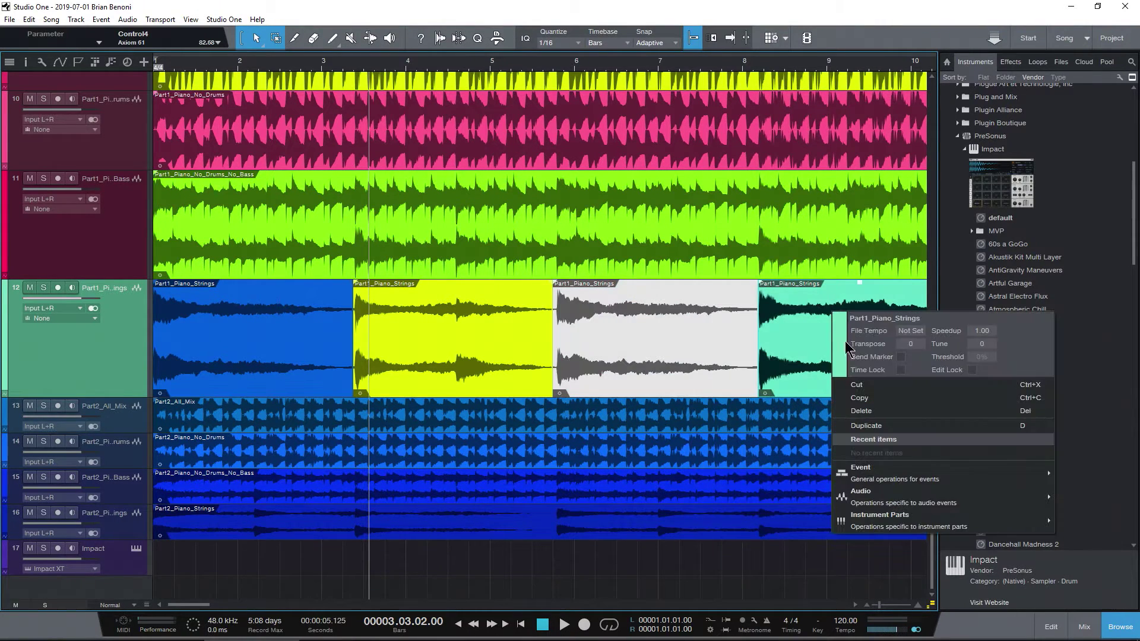
mouse_move(843, 368)
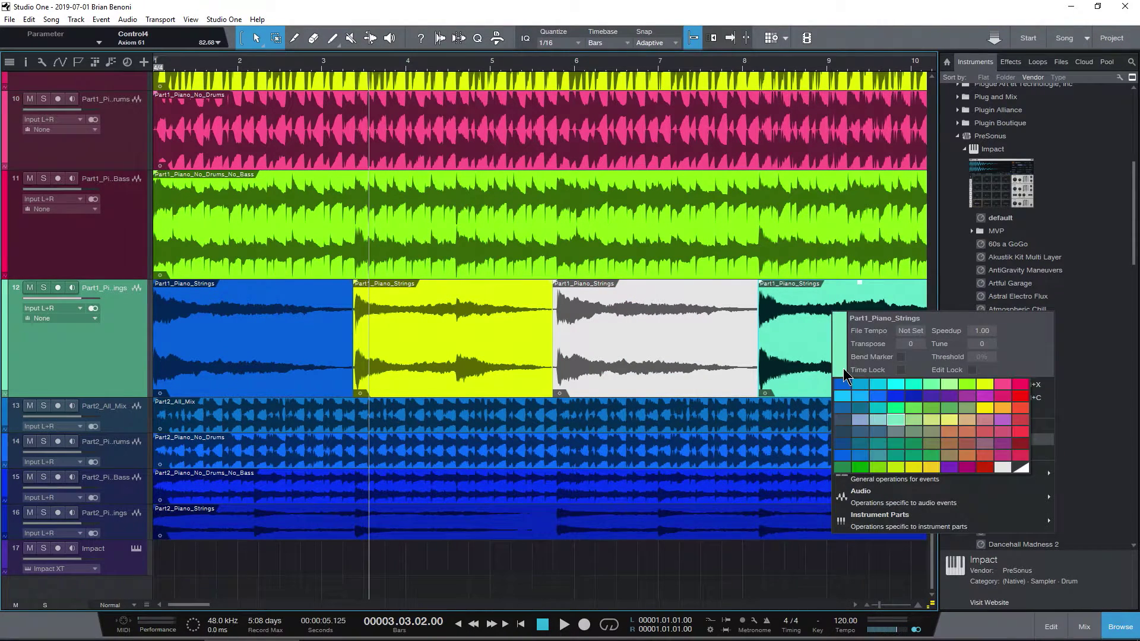
click(863, 468)
key(Escape)
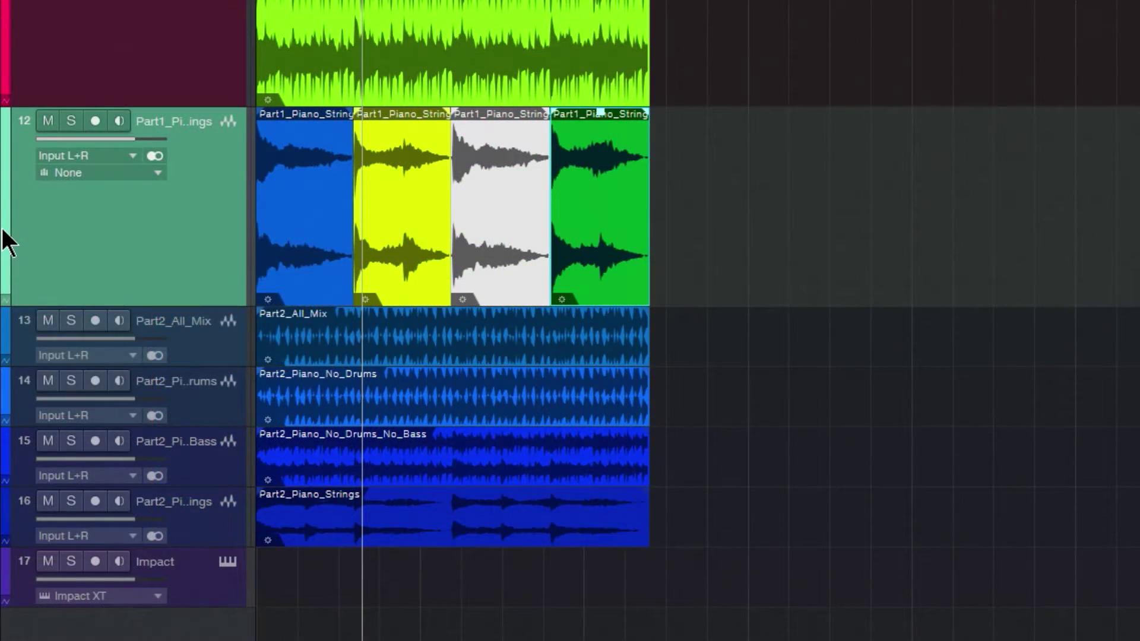
Set track 12 red, then make its mixer channel 4 and track 12 green.
click(4, 357)
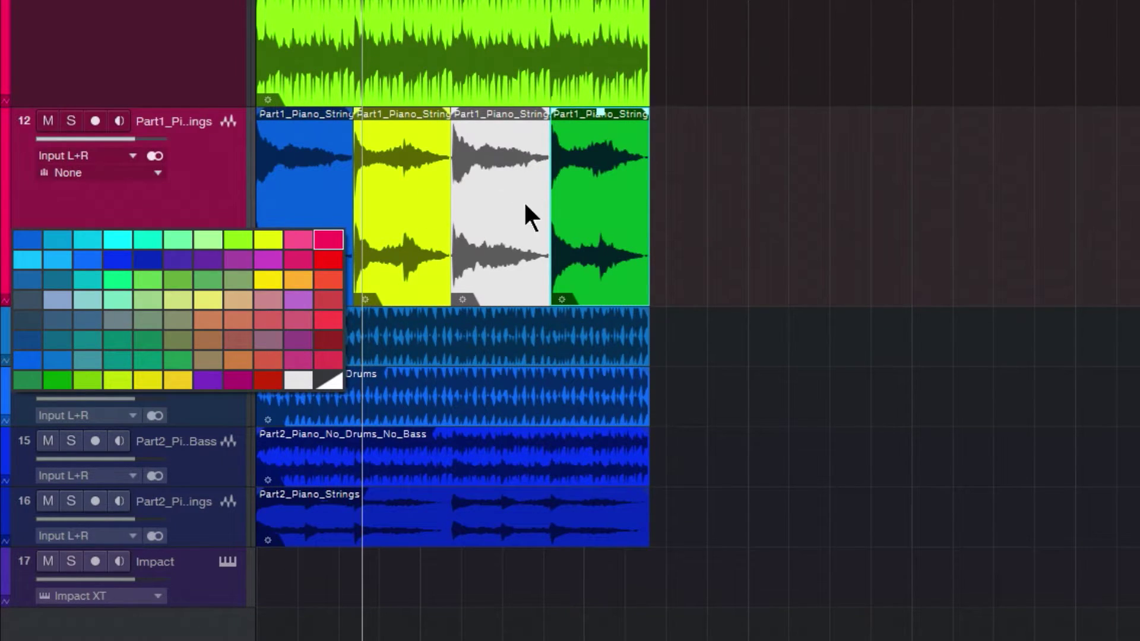
click(326, 265)
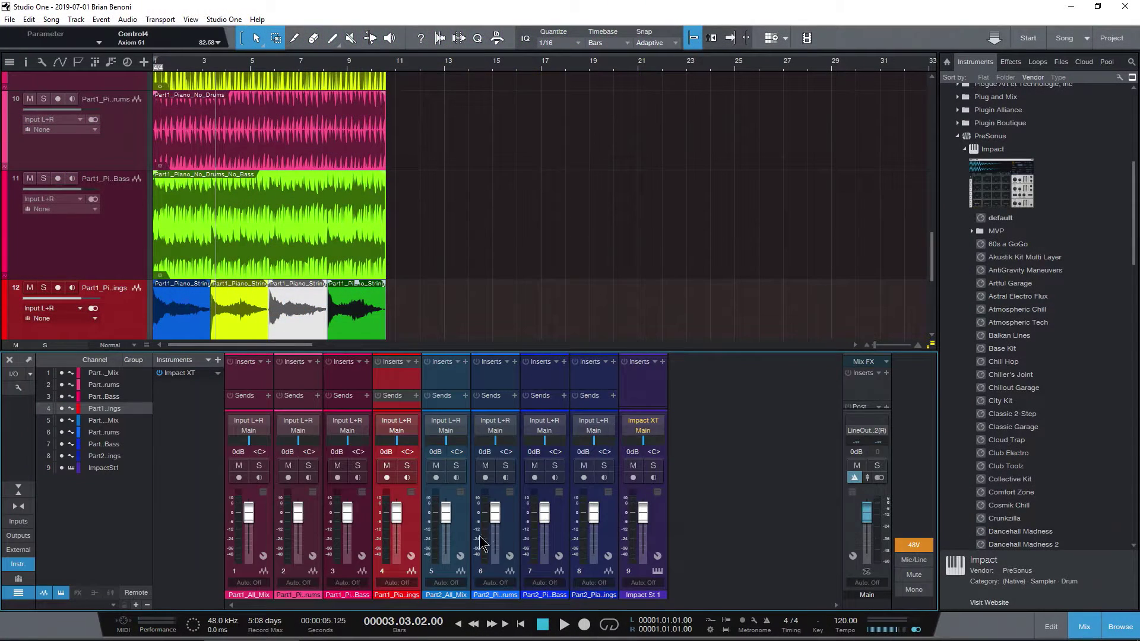
click(403, 596)
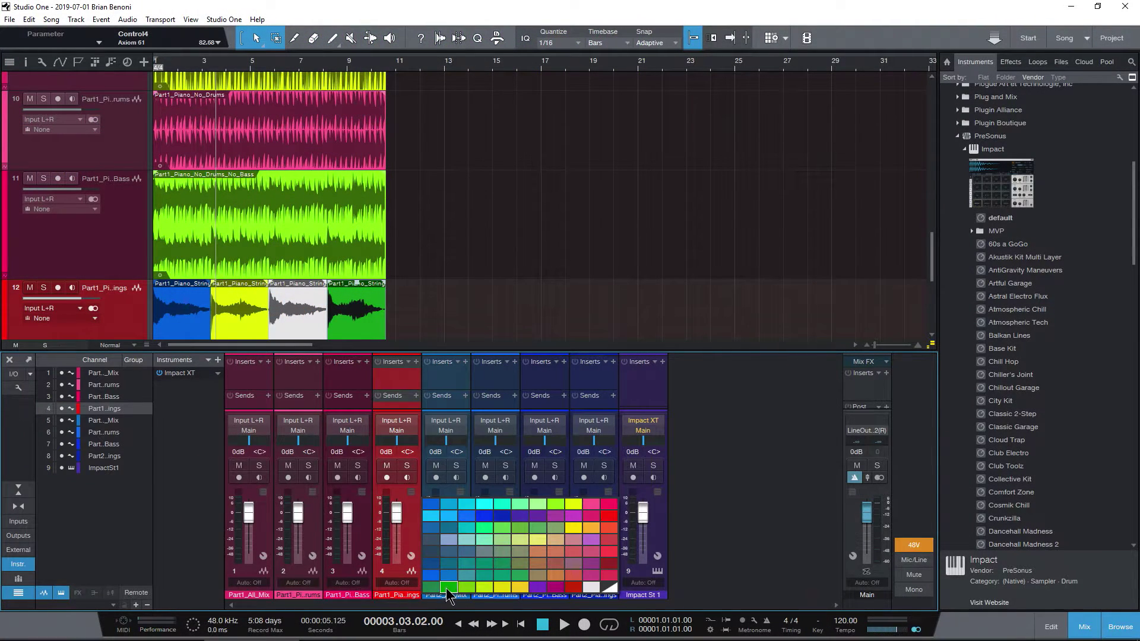
click(448, 588)
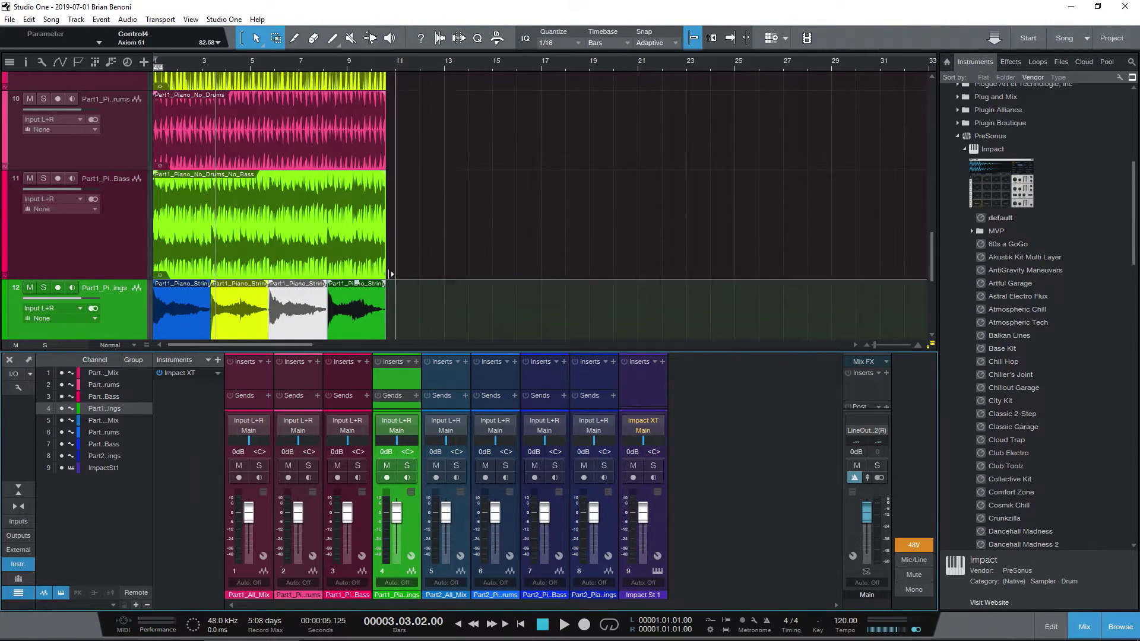
scroll(386, 270, down, 3)
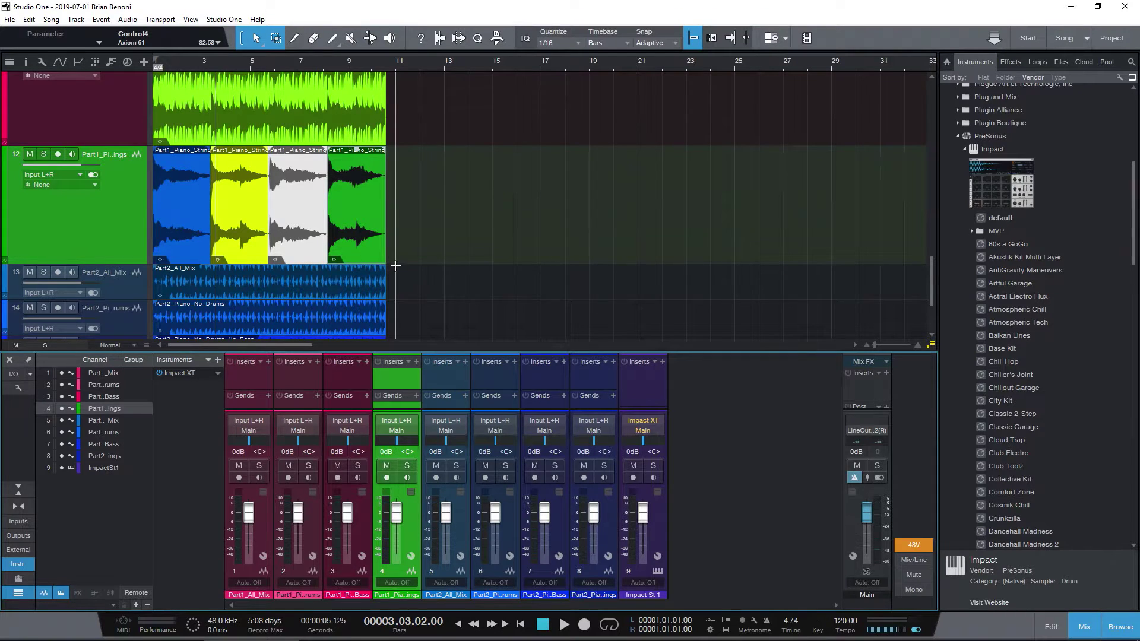
scroll(437, 301, up, 2)
Open the Part1_Piano_No_Drums_No_Bass event in the audio editor and make track 11 blue.
click(281, 208)
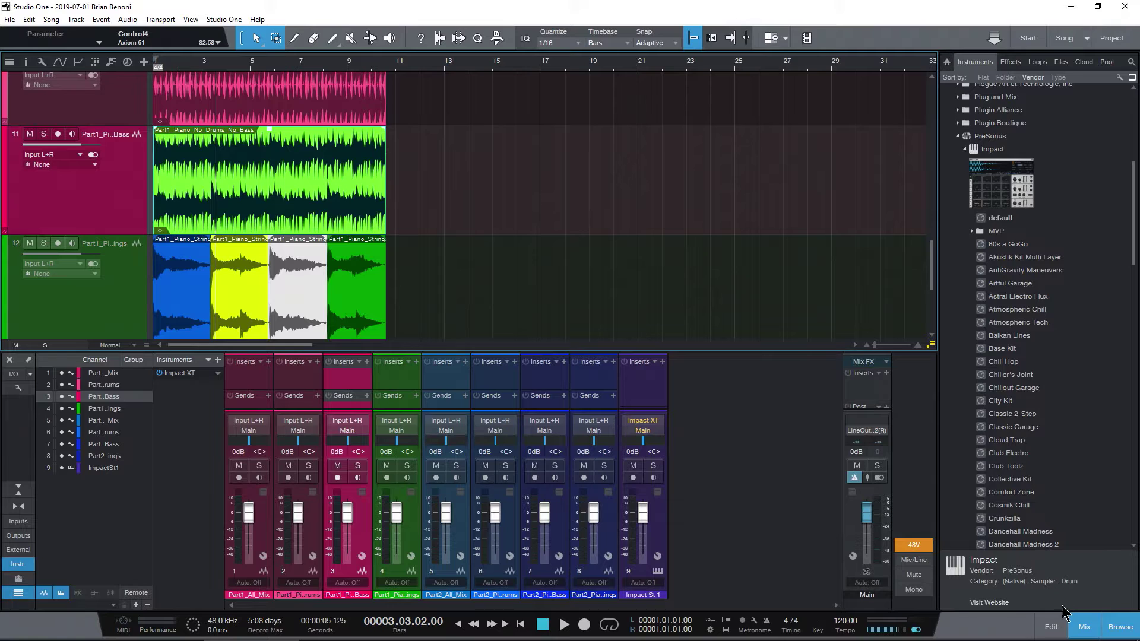
click(1059, 632)
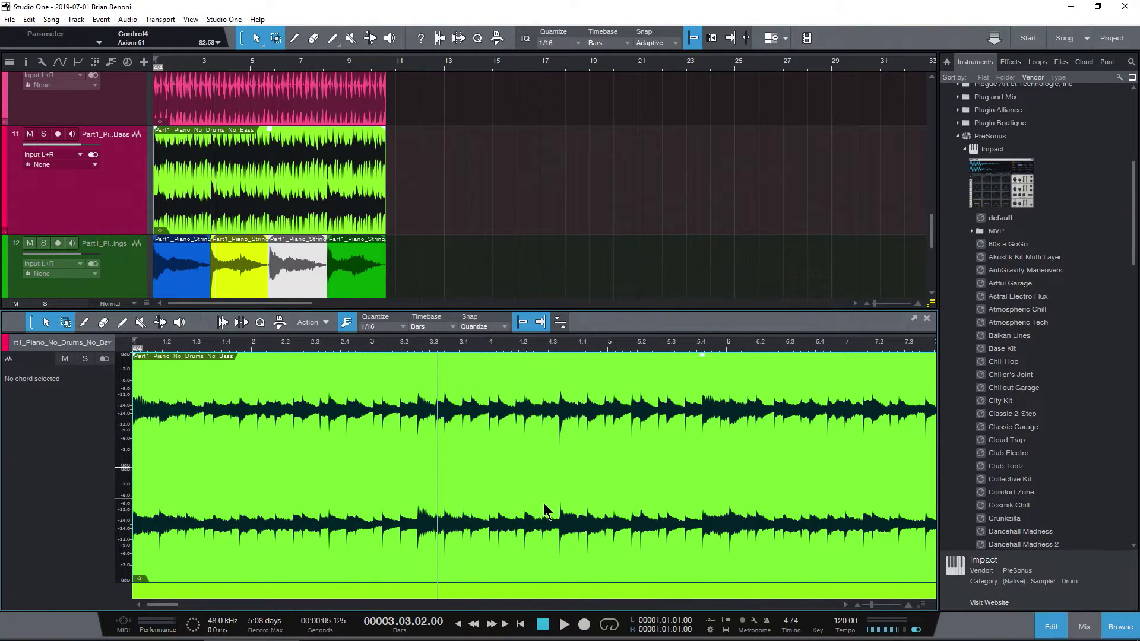
click(5, 345)
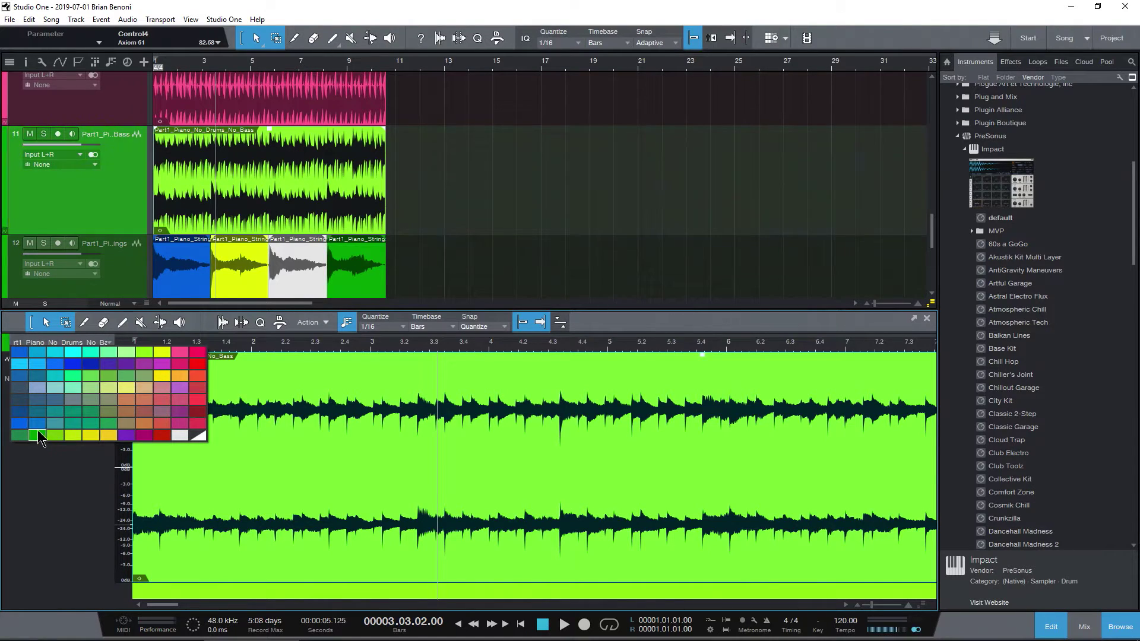
click(33, 423)
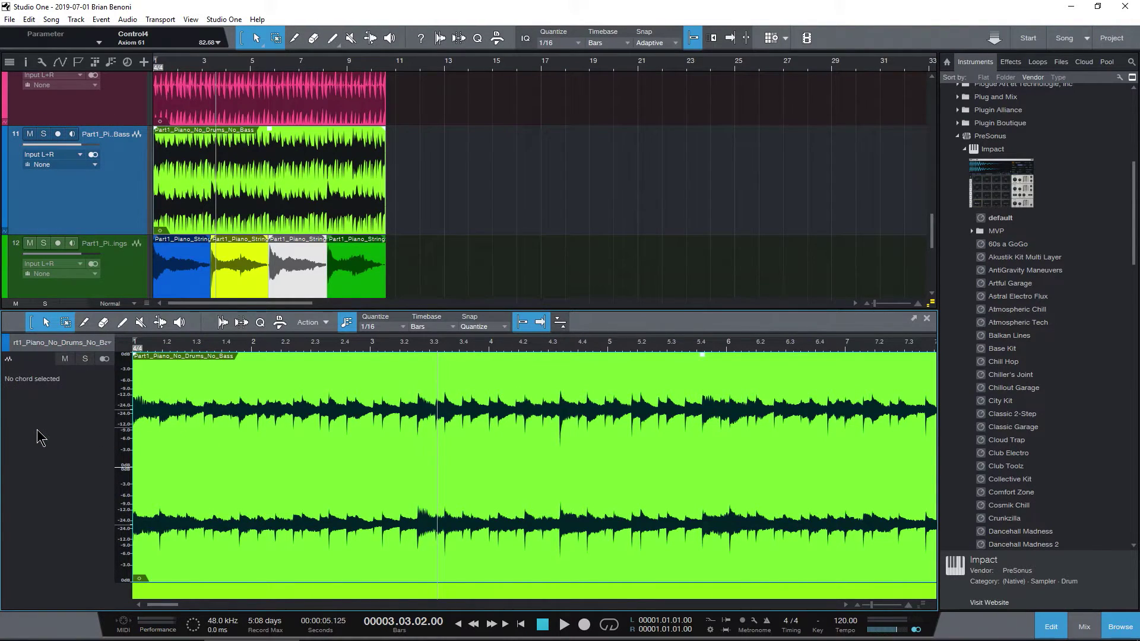
Colour the Part1_Piano_No_Drums_No_Bass clip red.
right_click(431, 497)
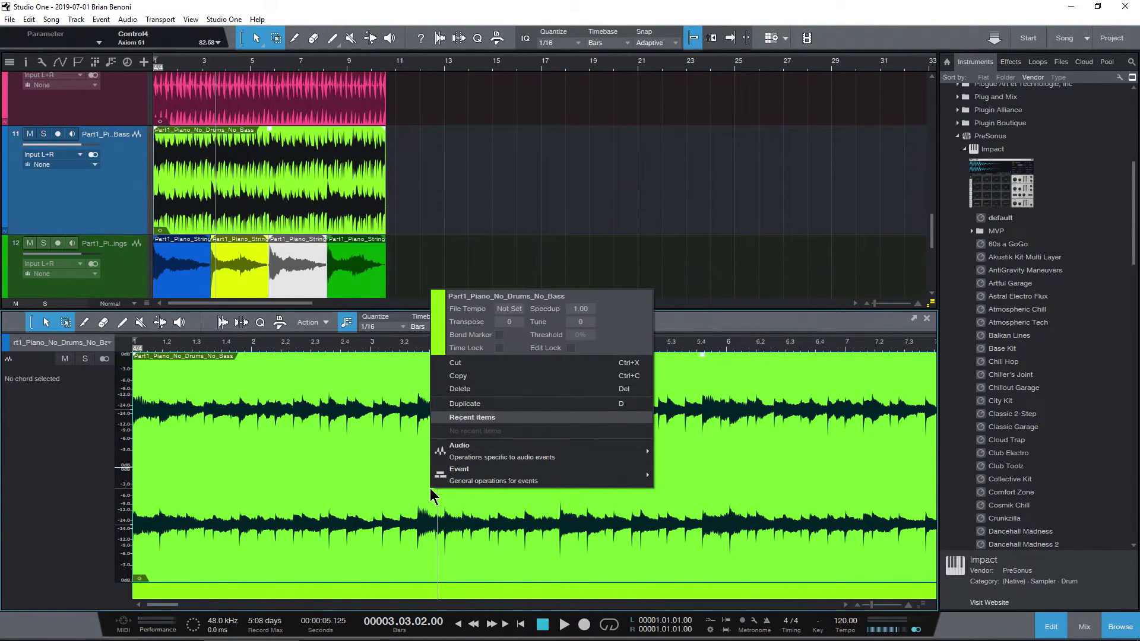
click(434, 325)
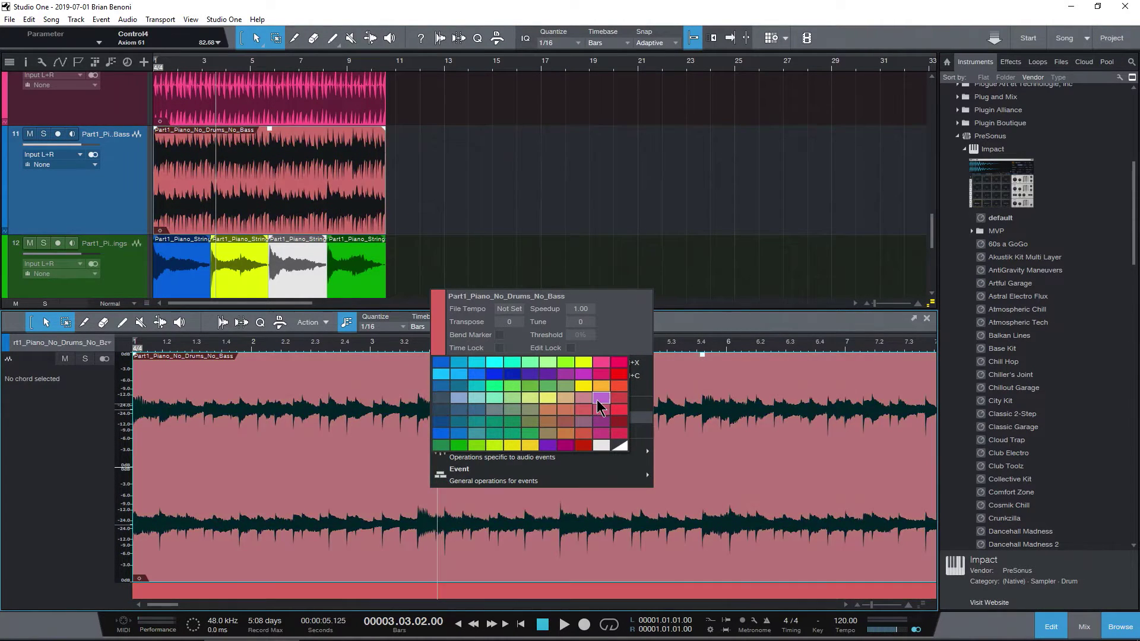
click(615, 375)
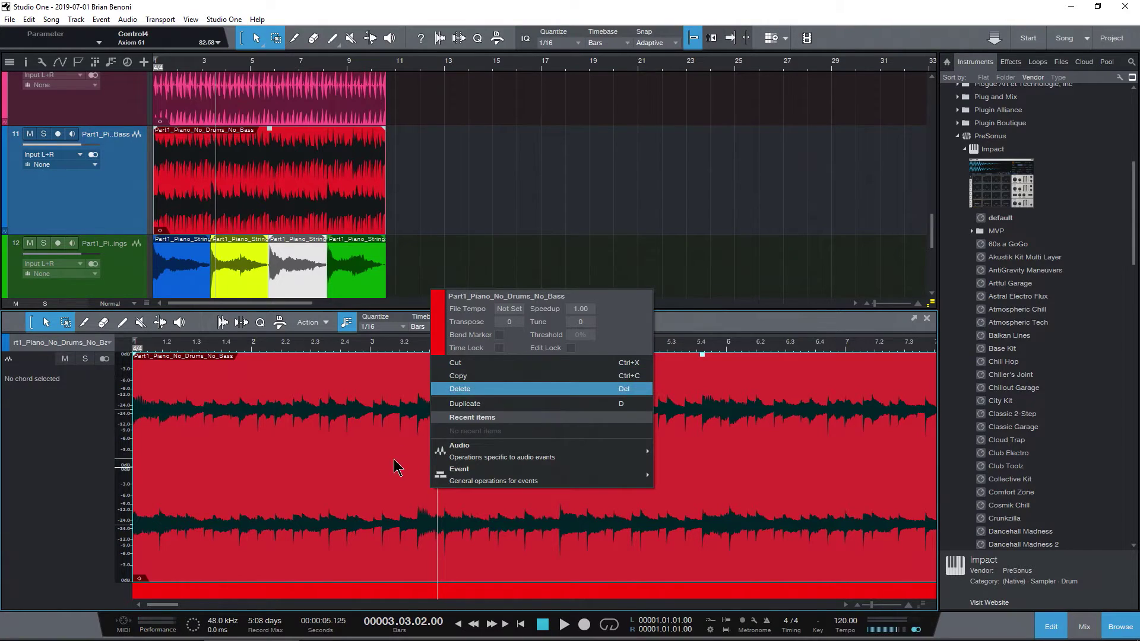
click(812, 497)
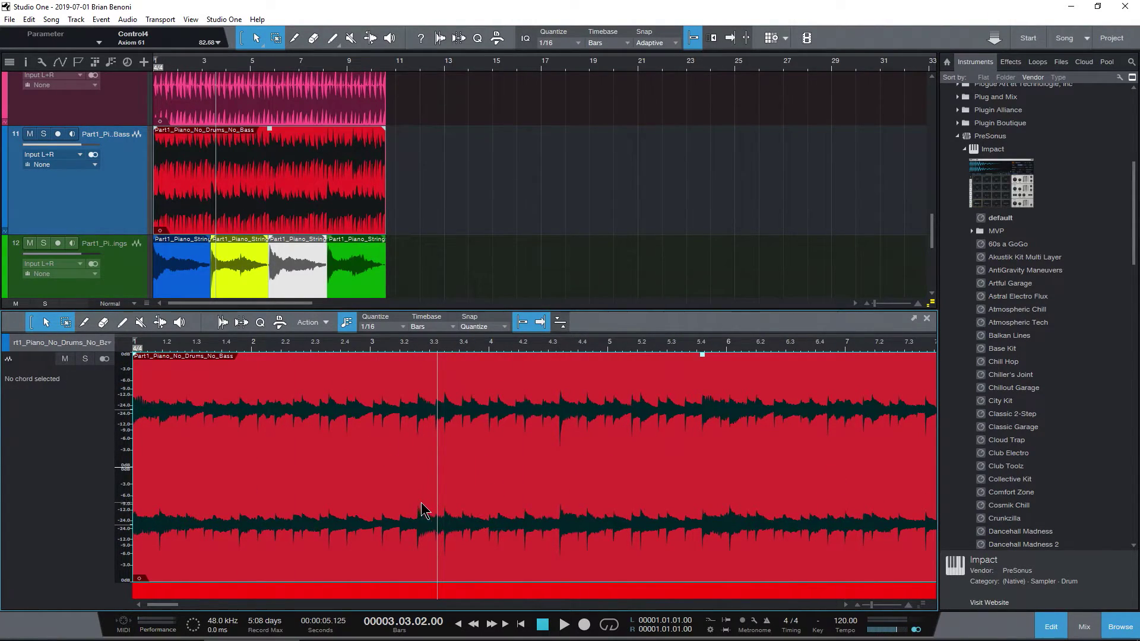
Select track 6's MIDI part and set the 05_fmCH1 track colour to red.
scroll(323, 241, up, 3)
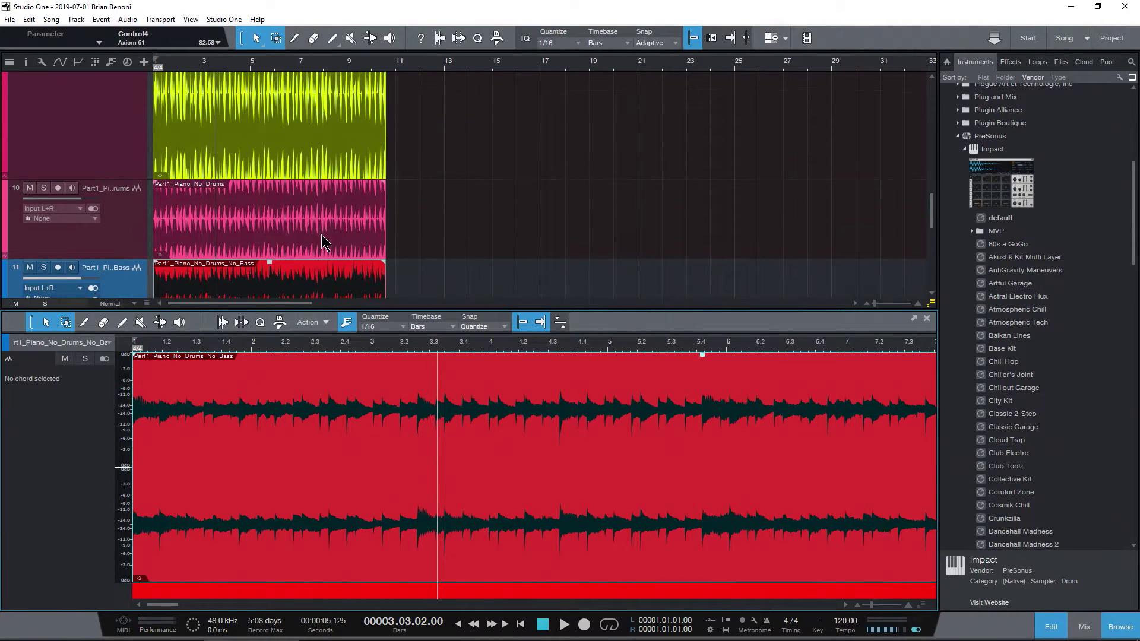
scroll(323, 241, up, 3)
click(236, 156)
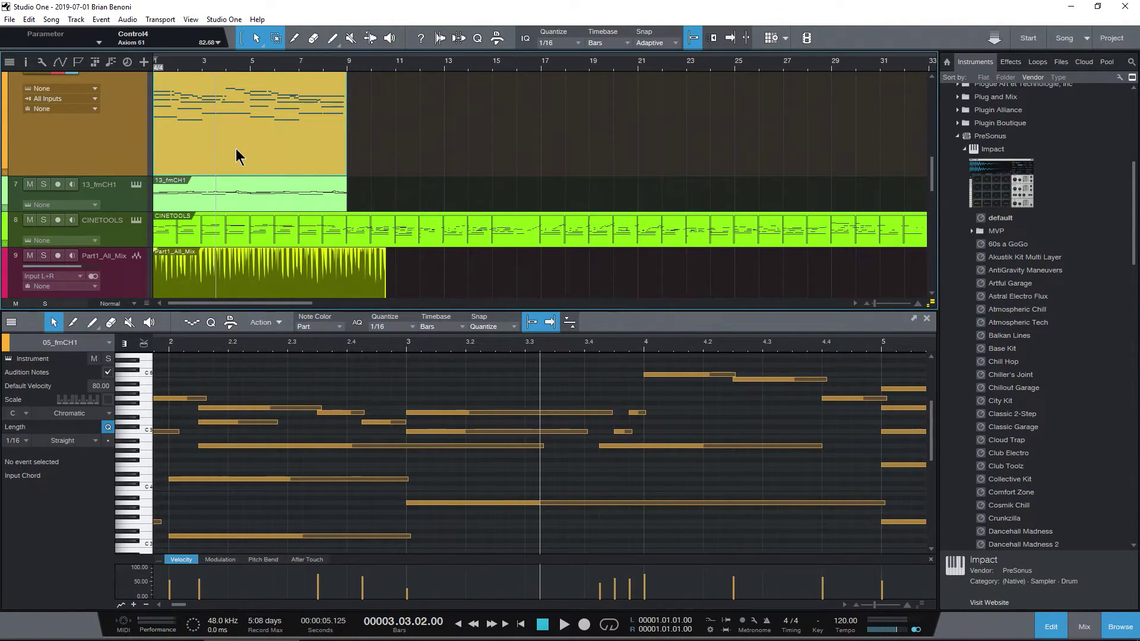
click(6, 342)
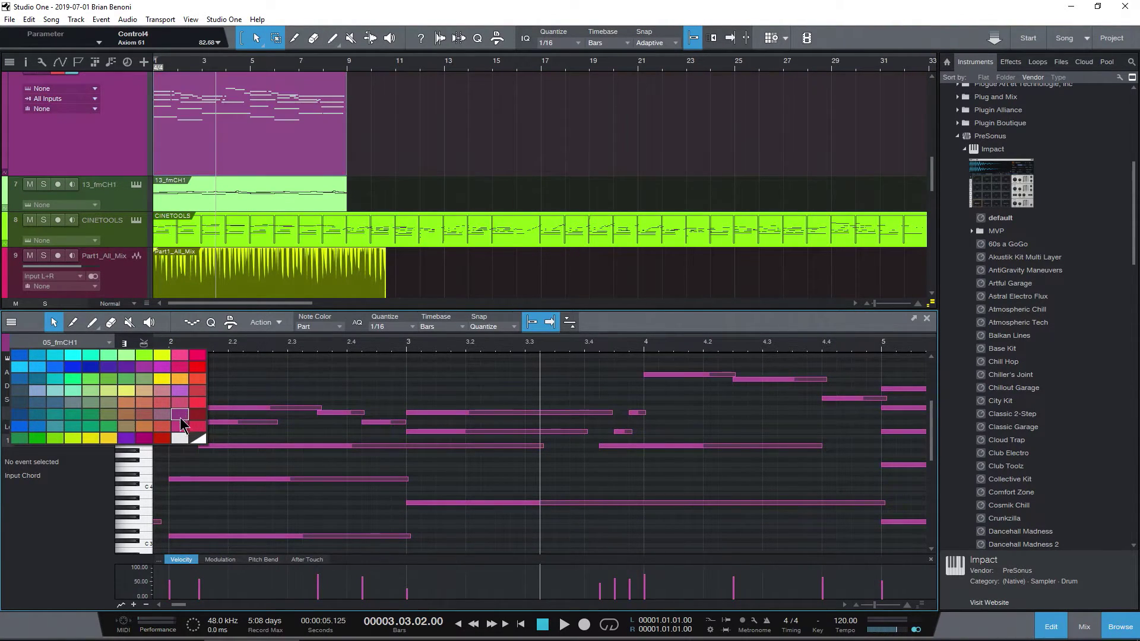
click(162, 438)
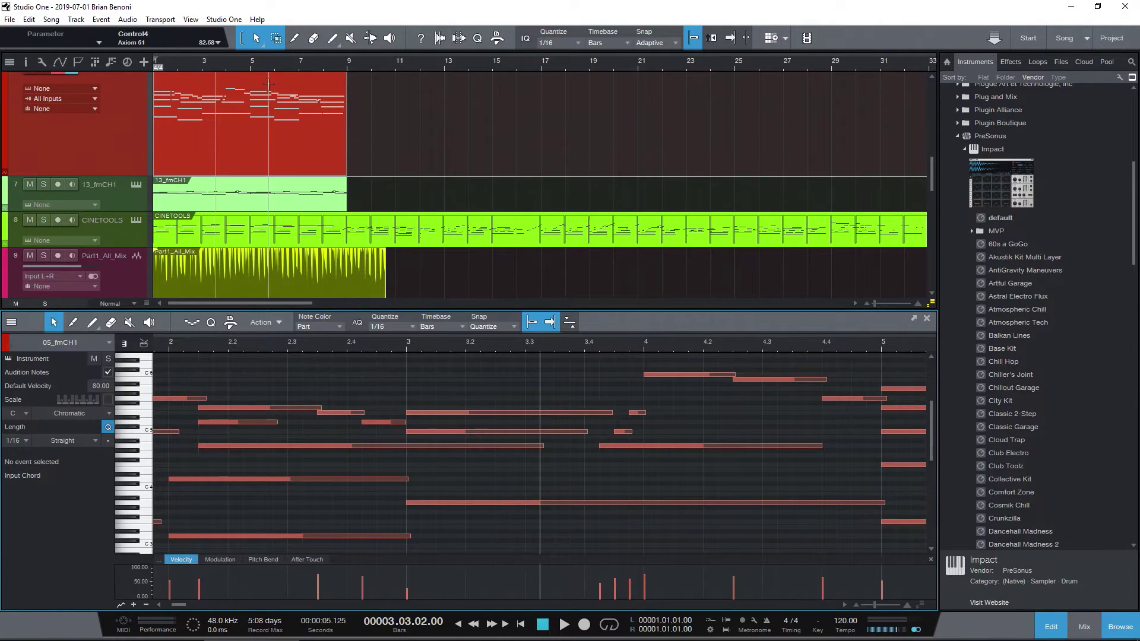
Colour the 05_fmCH1 MIDI part yellow-green.
right_click(282, 166)
click(292, 189)
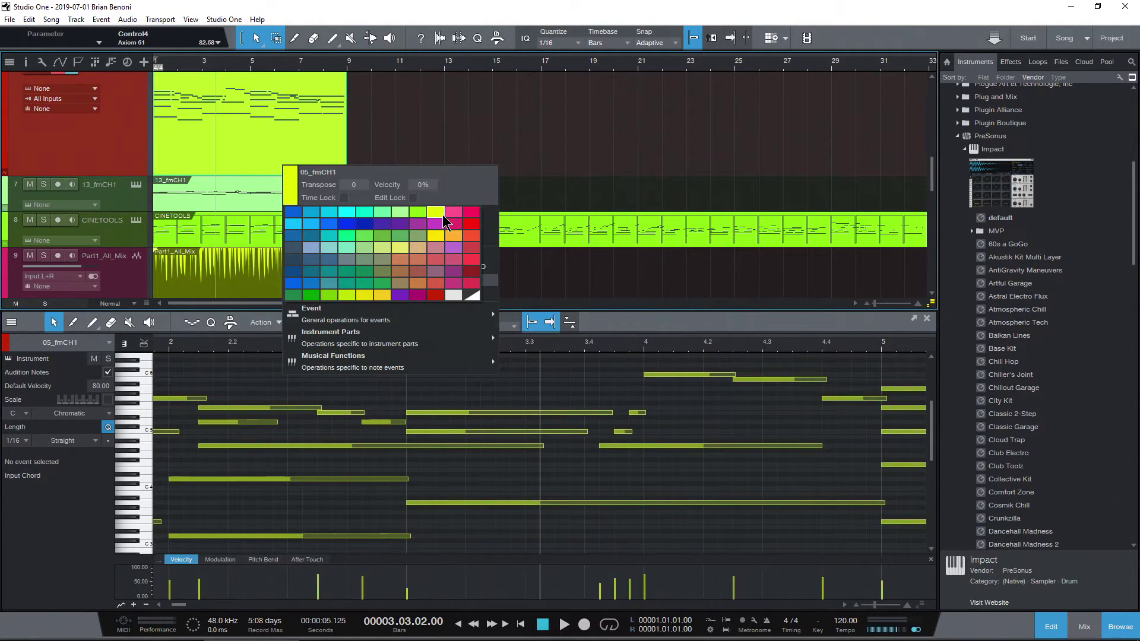
click(443, 215)
click(213, 151)
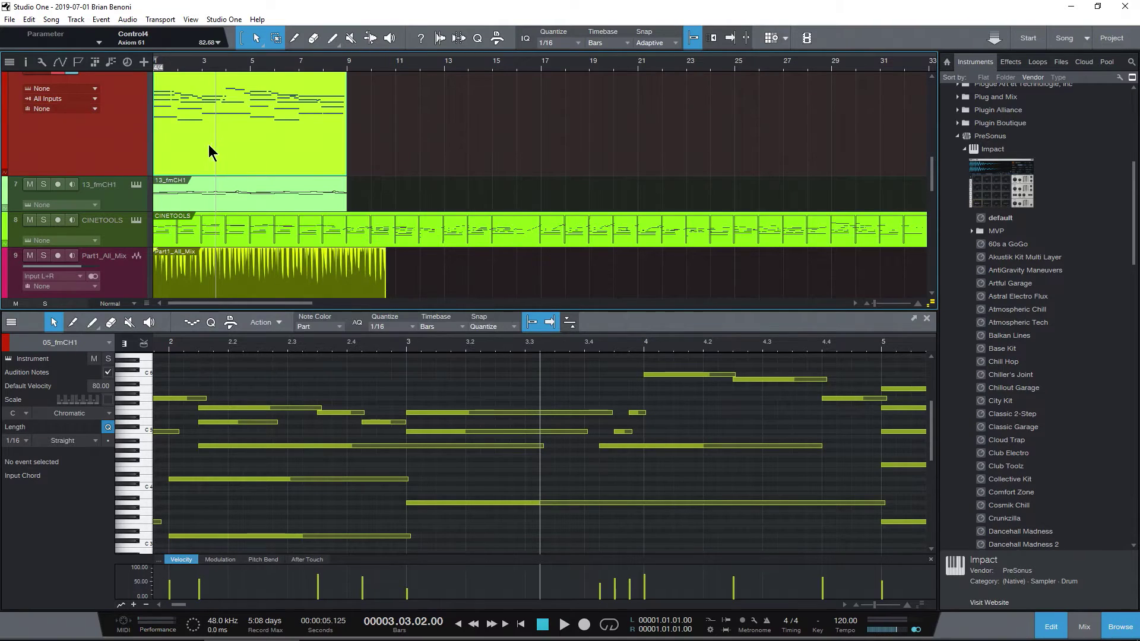
Change the 05_fmCH1 track to blue, enlarge the note rows, and close the note editor.
click(5, 345)
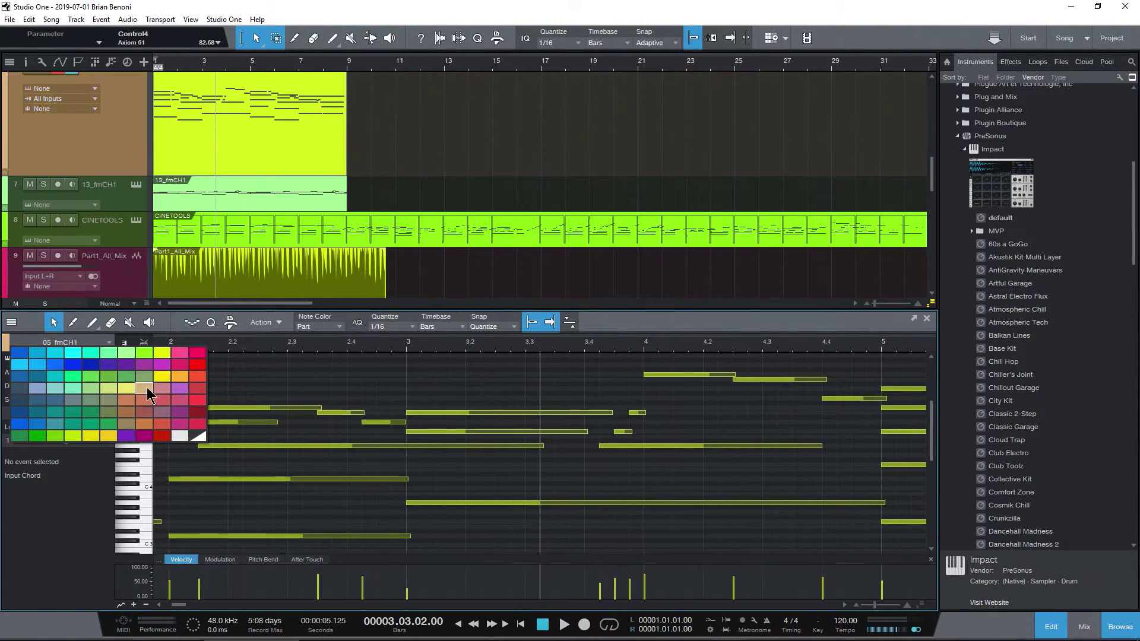
click(39, 426)
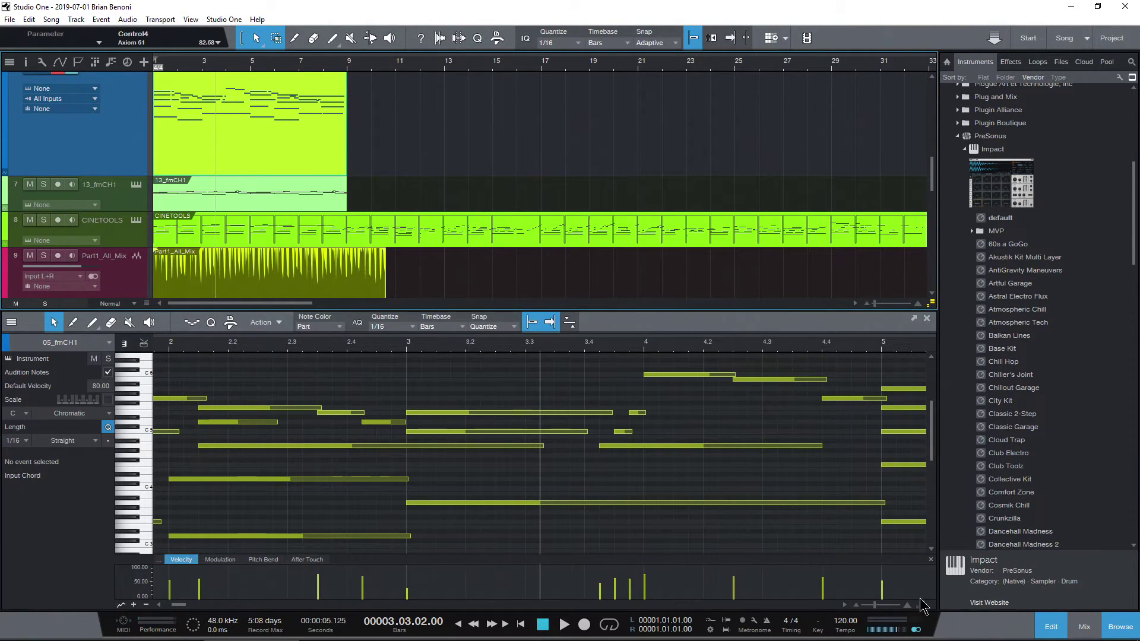
drag(925, 606, 916, 505)
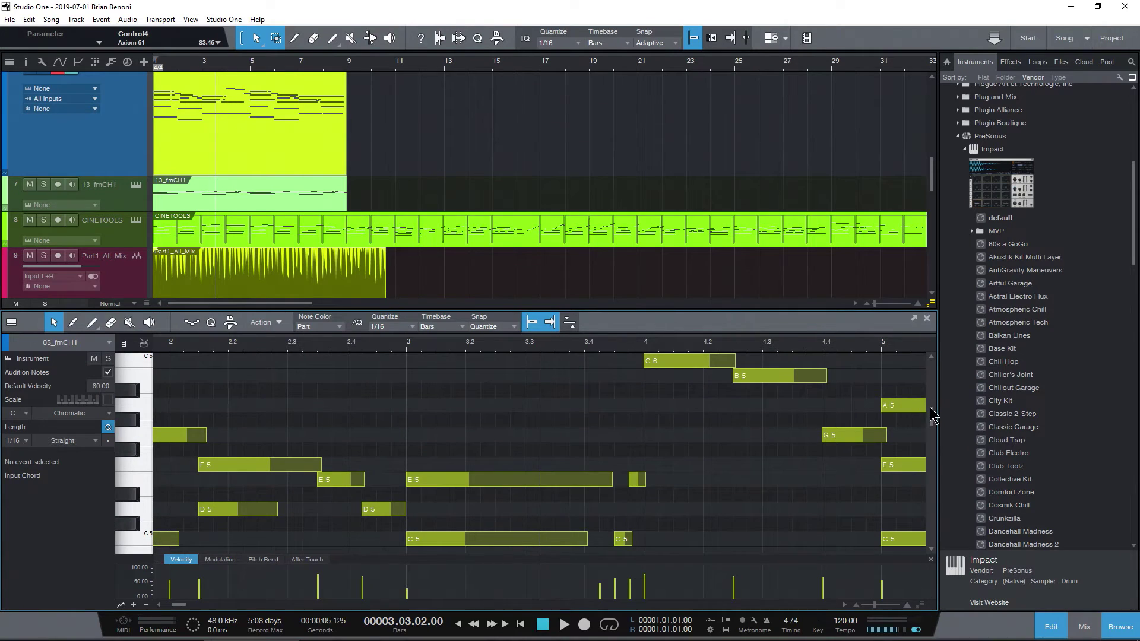
mouse_move(931, 417)
mouse_down()
mouse_move(931, 439)
mouse_move(931, 425)
mouse_up()
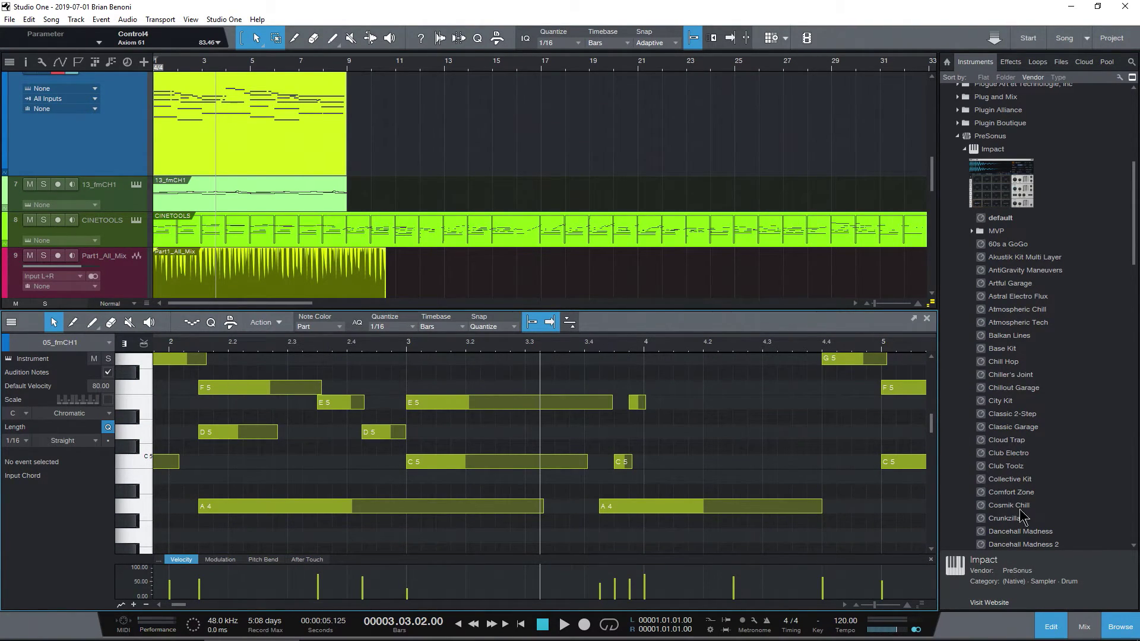
click(1056, 632)
scroll(132, 453, down, 5)
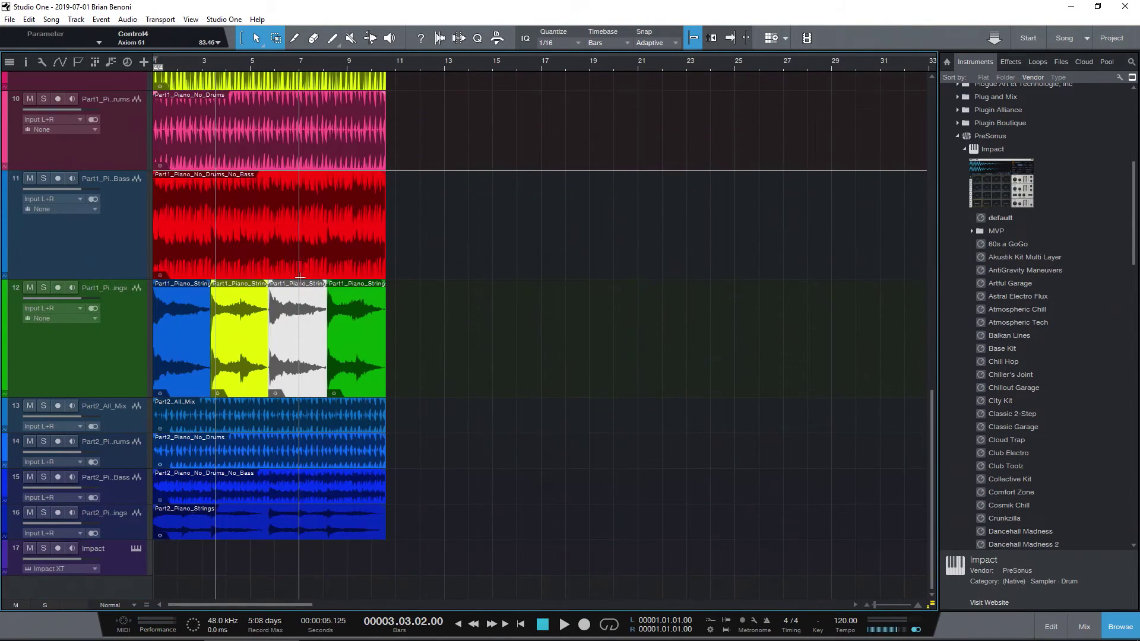
Open track 17's Impact XT and cycle its skin through yellow, green and cyan back to grey.
click(137, 549)
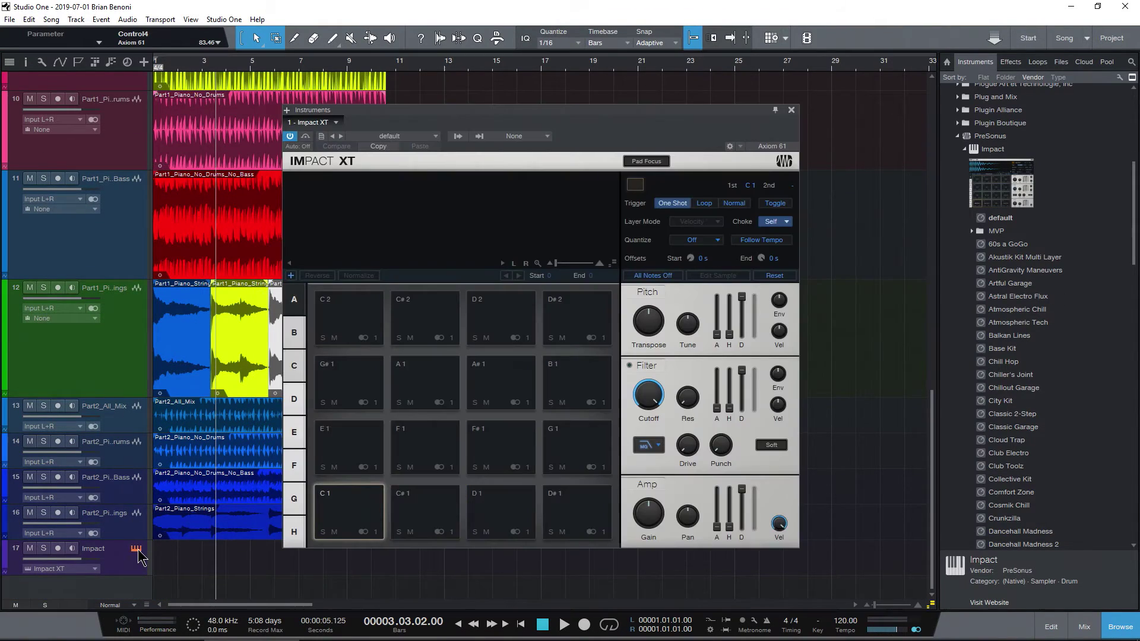
click(783, 167)
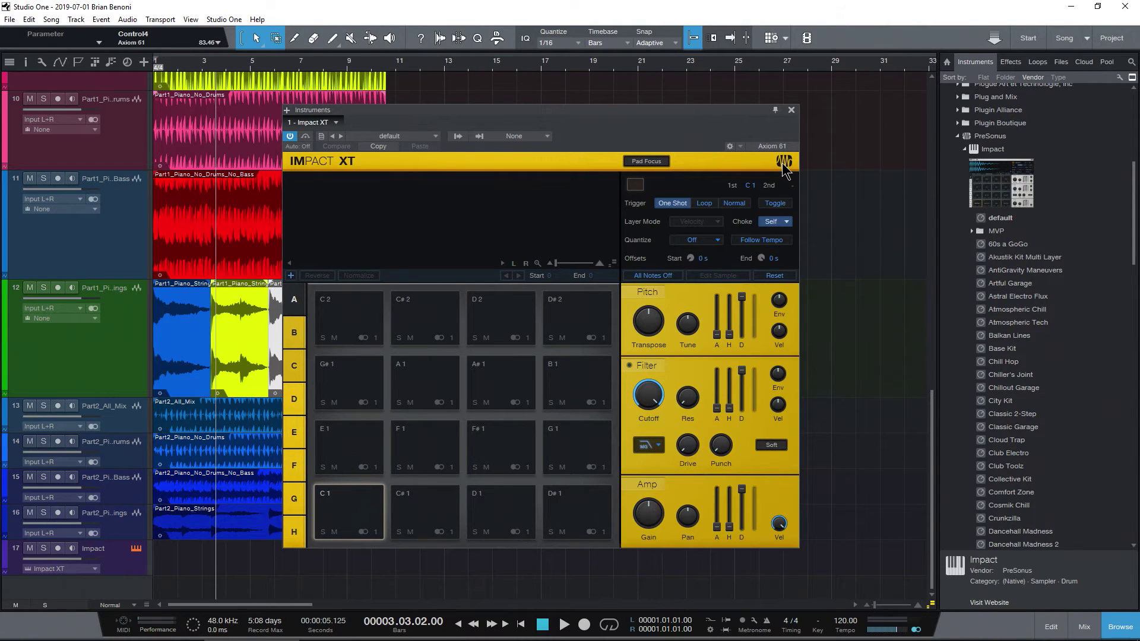
click(784, 164)
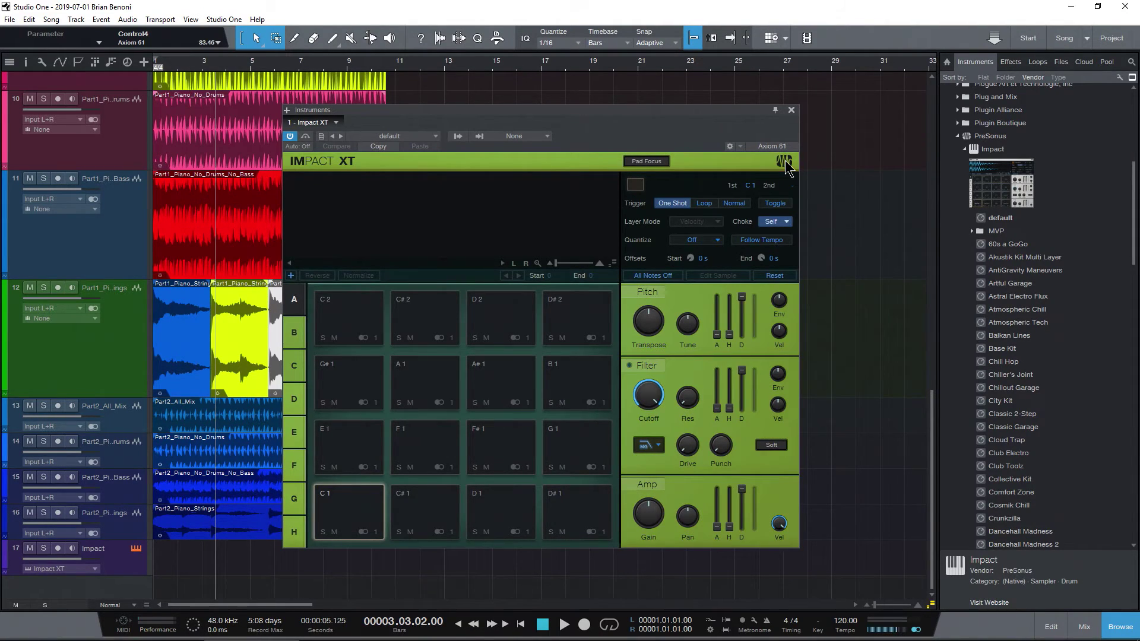
click(785, 164)
click(784, 163)
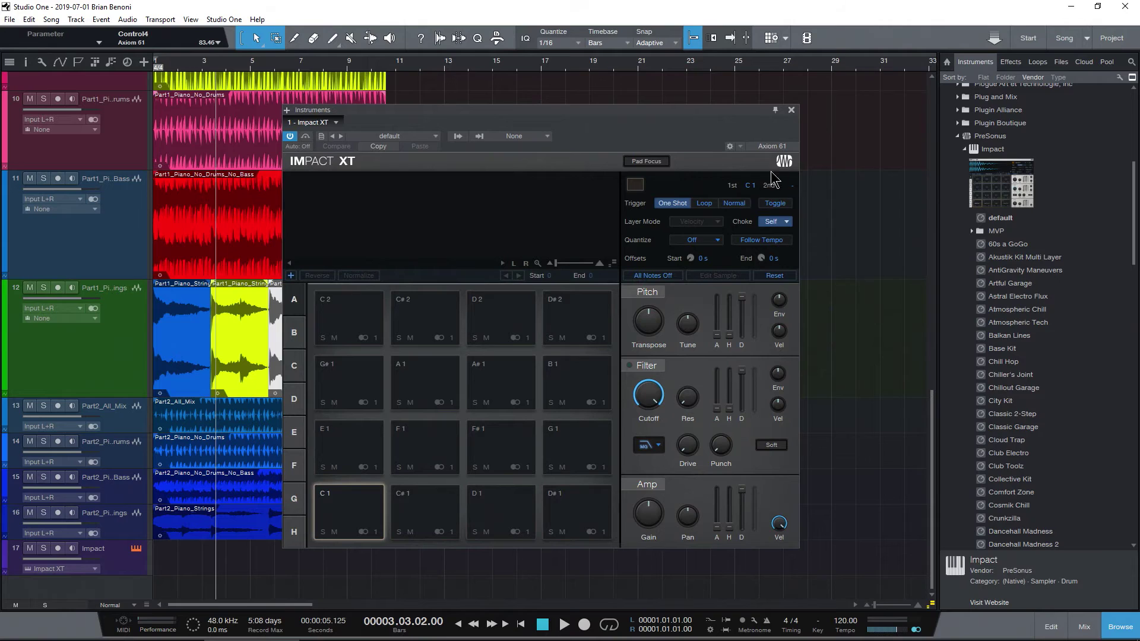
Close Impact XT, zoom the timeline in horizontally, and scroll through the recoloured tracks.
click(792, 111)
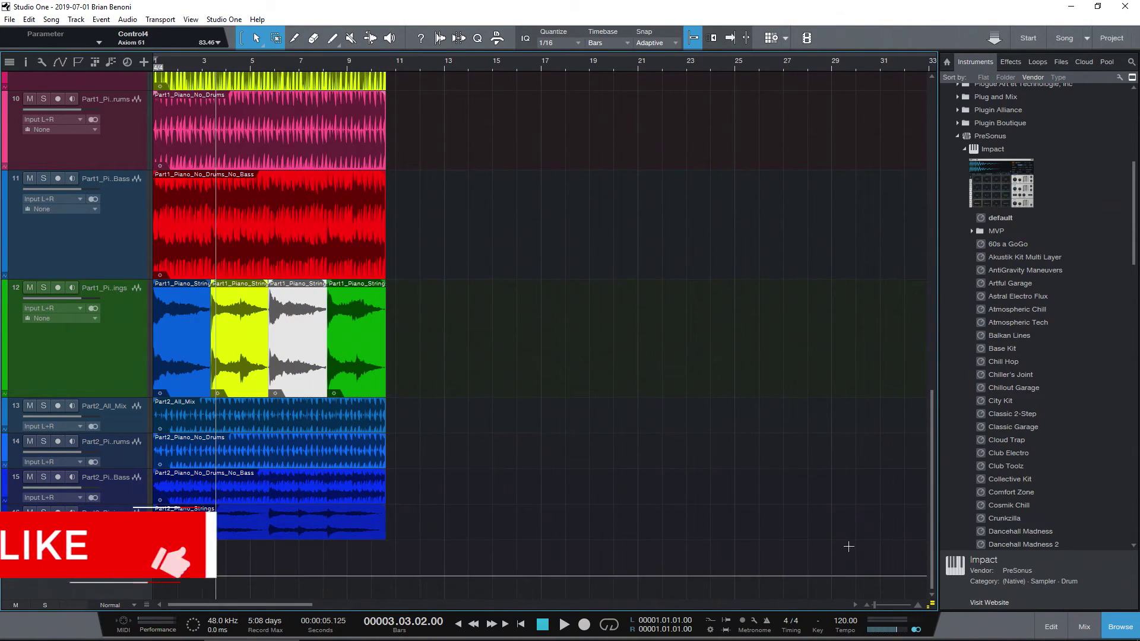
drag(875, 605, 884, 605)
scroll(651, 471, up, 10)
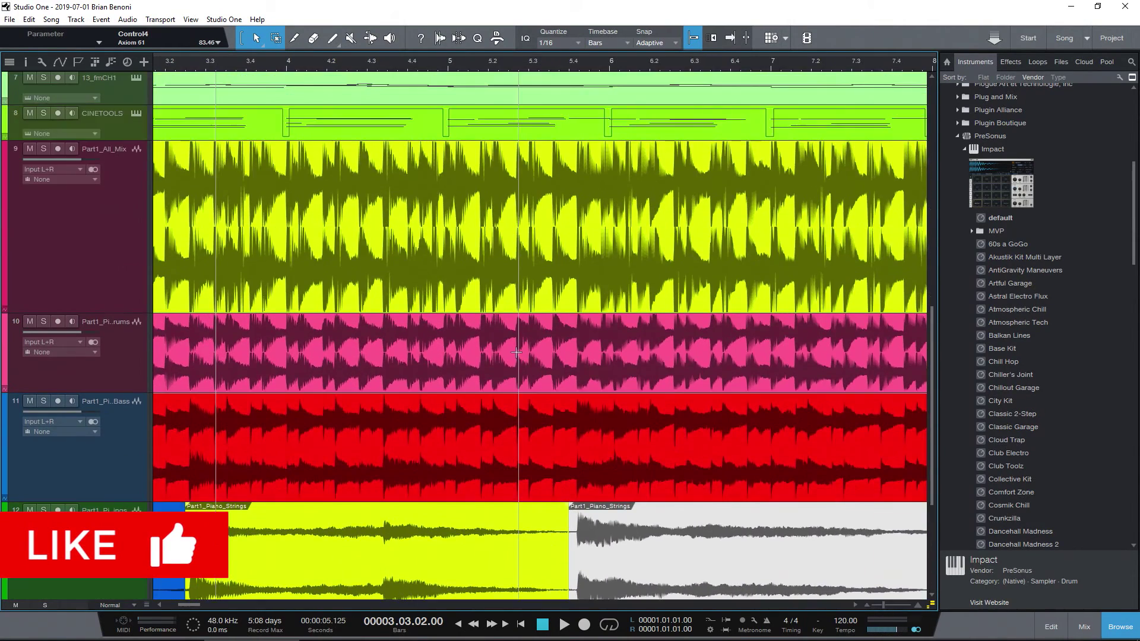
scroll(515, 349, down, 3)
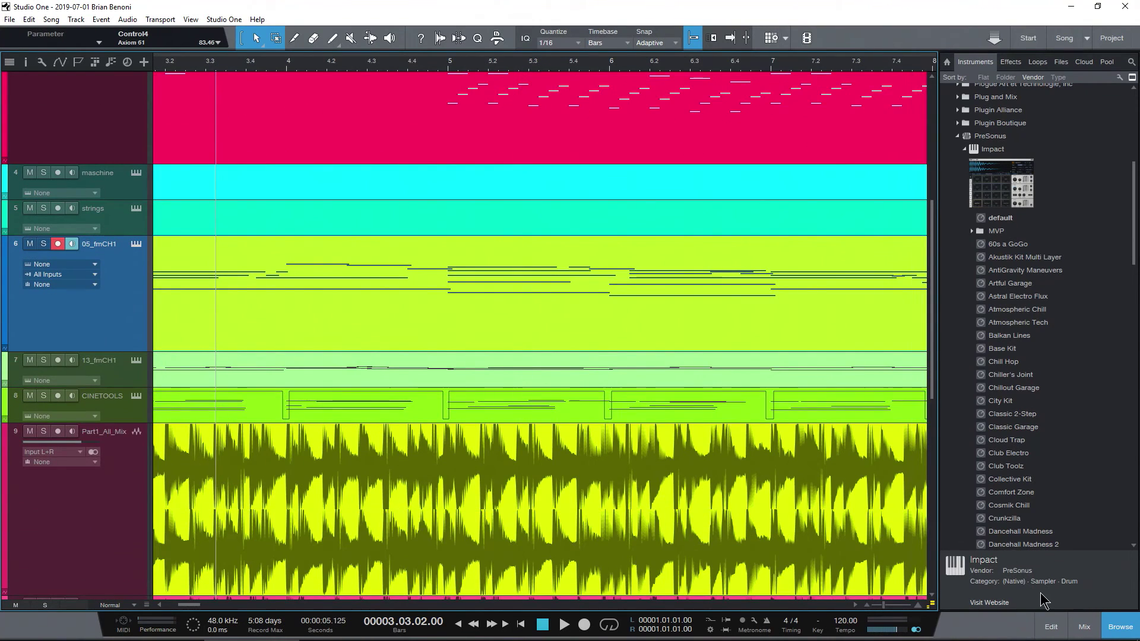